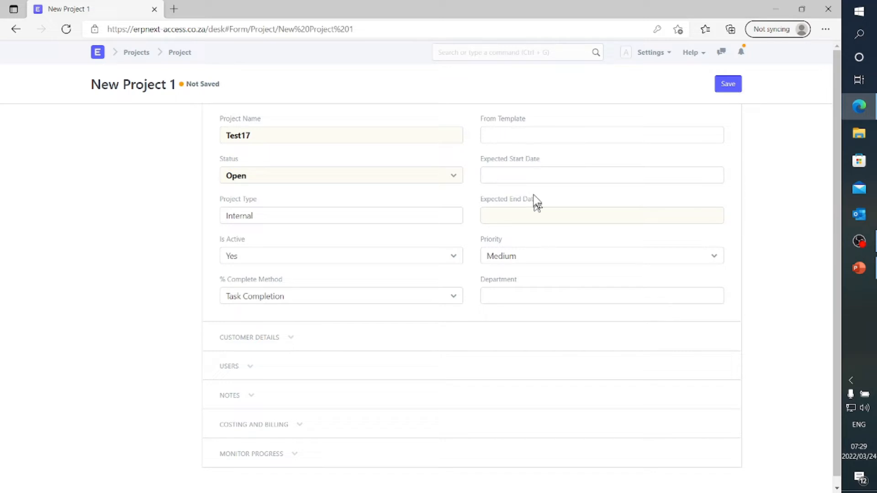
# - Set the project's expected start date to 2022-03-01 and its expected end date to 2022-03-31
pyautogui.click(525, 174)
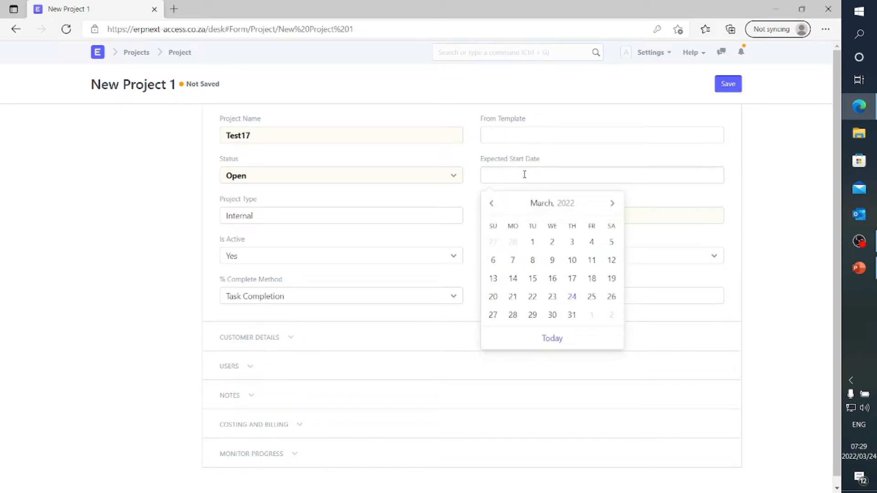
pyautogui.click(535, 242)
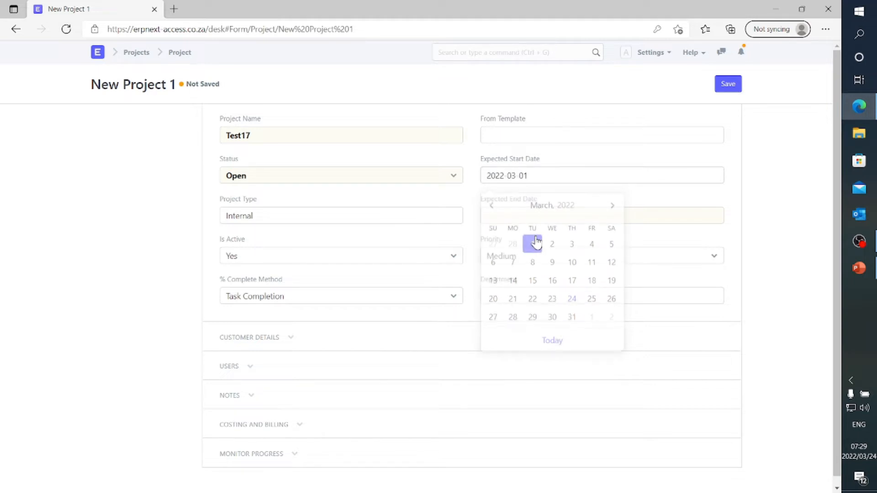
pyautogui.click(526, 217)
pyautogui.click(571, 356)
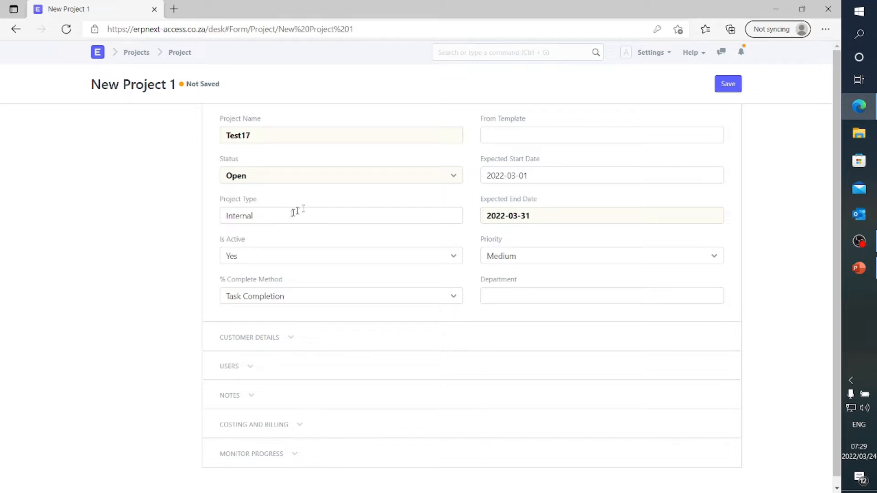
# - Set the project's % Complete Method to Manual
pyautogui.click(296, 301)
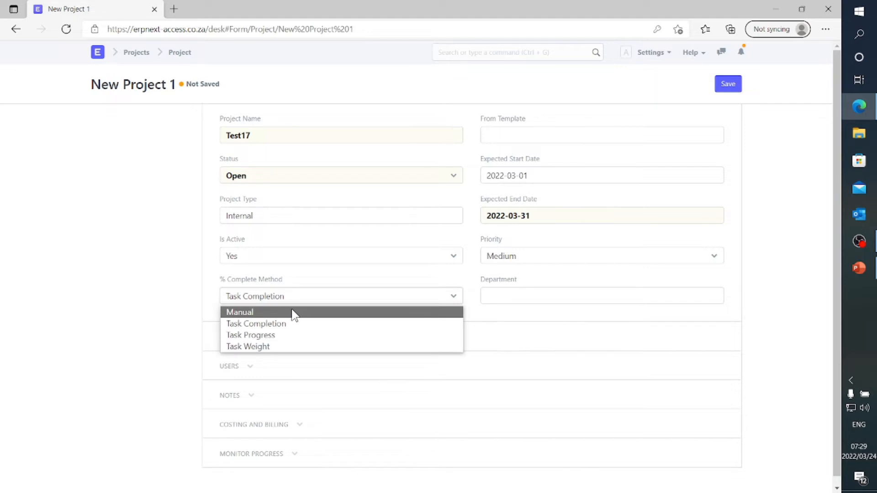
pyautogui.click(293, 314)
pyautogui.click(291, 302)
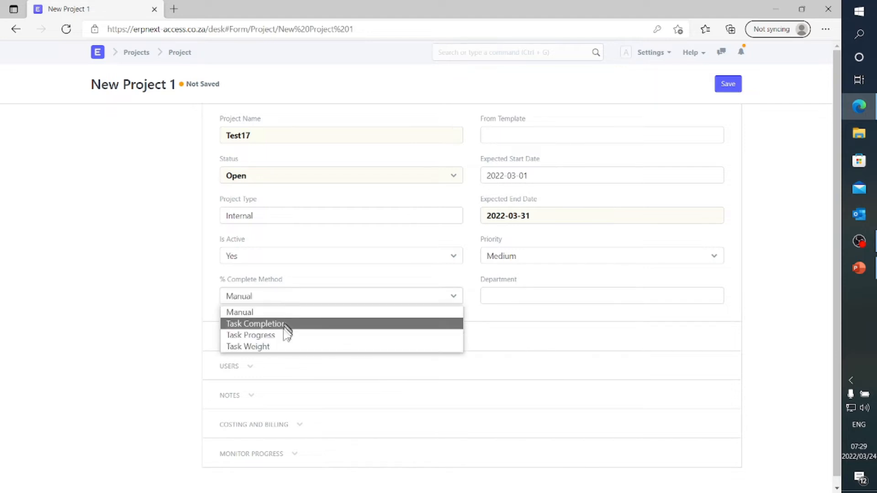
pyautogui.click(284, 315)
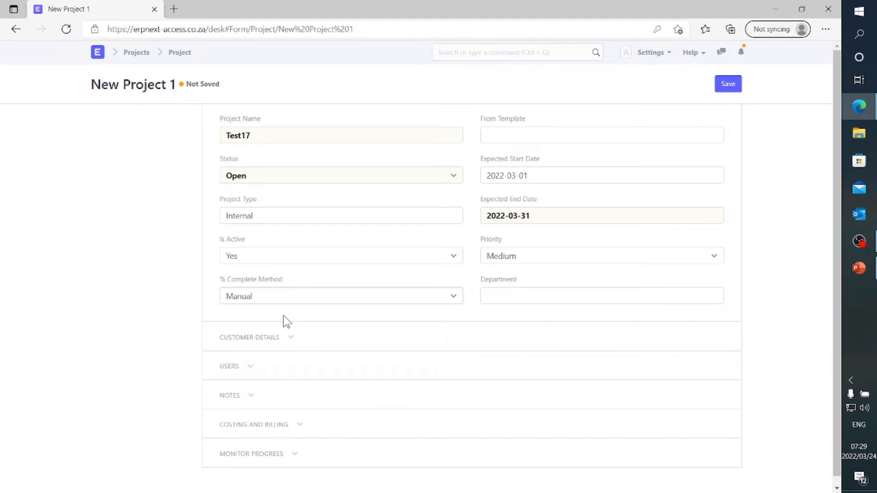
# - Set the project's department to Research & Development - TD
pyautogui.click(519, 300)
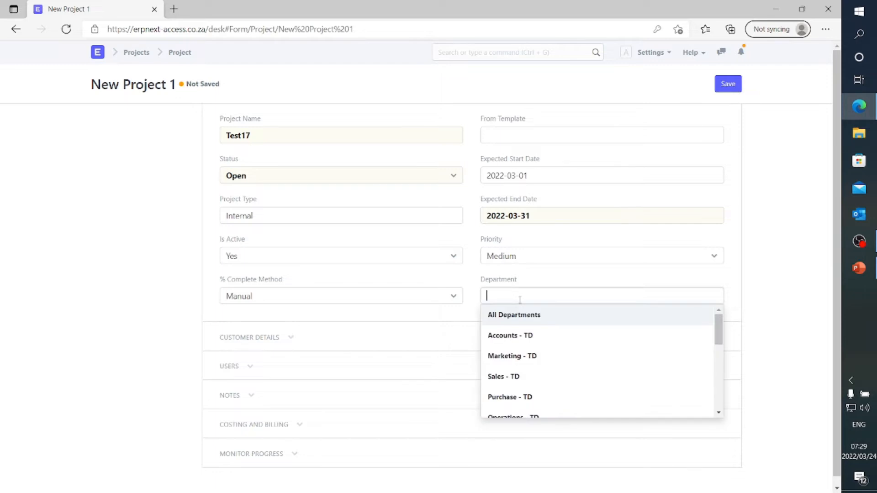
pyautogui.write('Res')
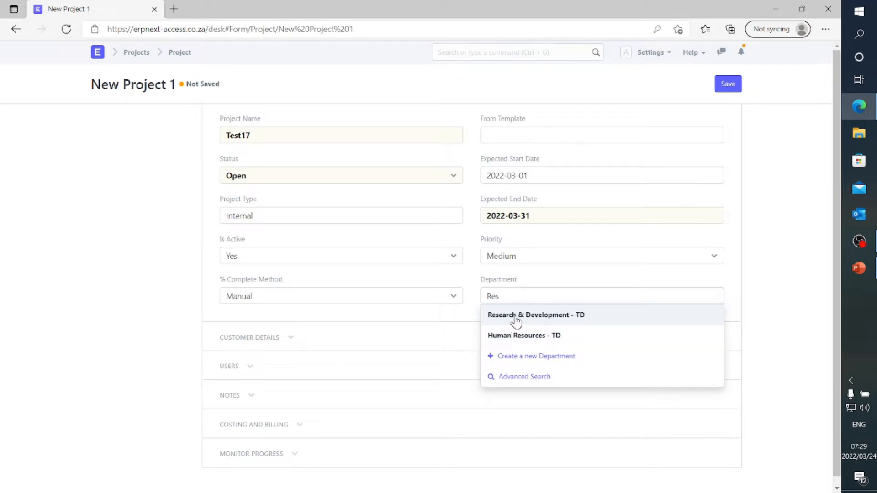
pyautogui.click(514, 315)
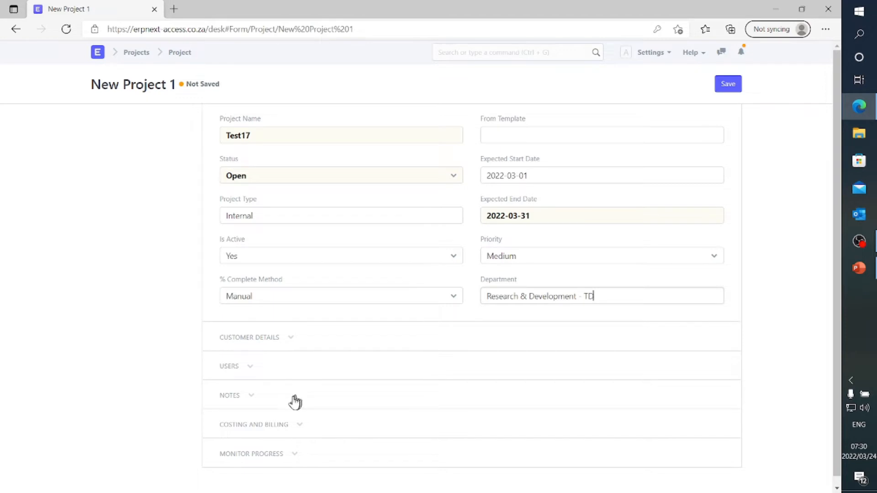
# - Expand the project's Notes section to view its text editor, and save the new project Test17
pyautogui.click(254, 397)
pyautogui.scroll(-6, 321, 423)
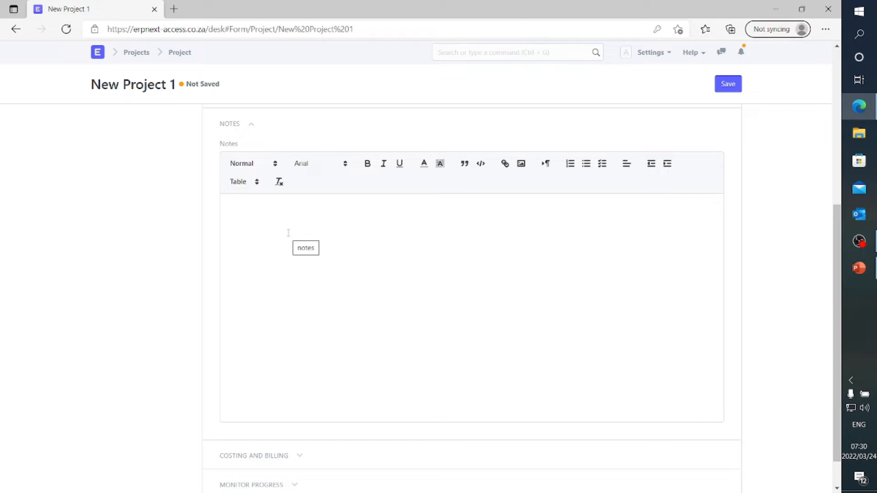
pyautogui.scroll(-1, 252, 245)
pyautogui.scroll(3, 253, 247)
pyautogui.scroll(-3, 253, 247)
pyautogui.scroll(4, 254, 247)
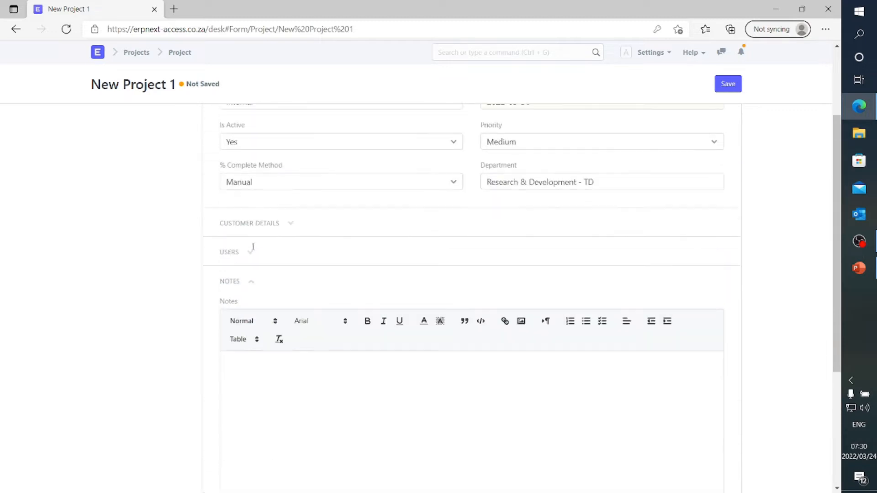
pyautogui.scroll(3, 253, 247)
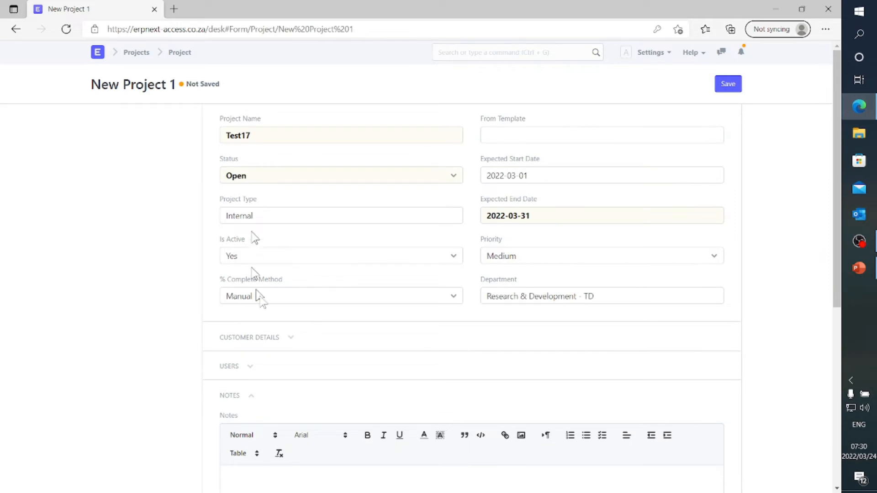
pyautogui.click(728, 90)
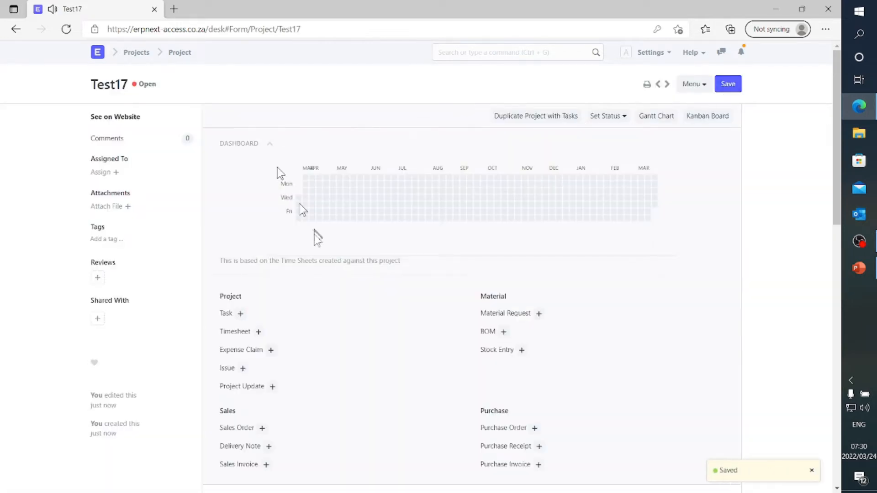
# - Look over the saved Test17 project page, and reopen the project from the project list
pyautogui.scroll(-7, 307, 256)
pyautogui.scroll(7, 311, 257)
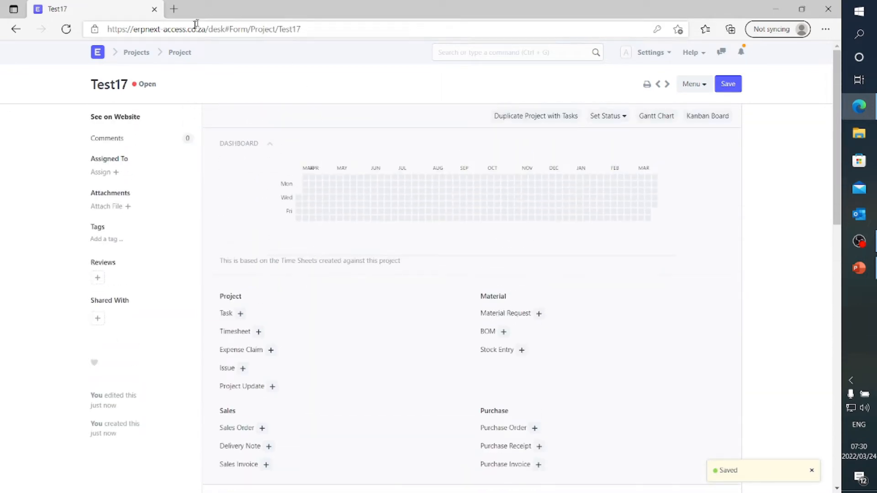
pyautogui.scroll(-7, 257, 292)
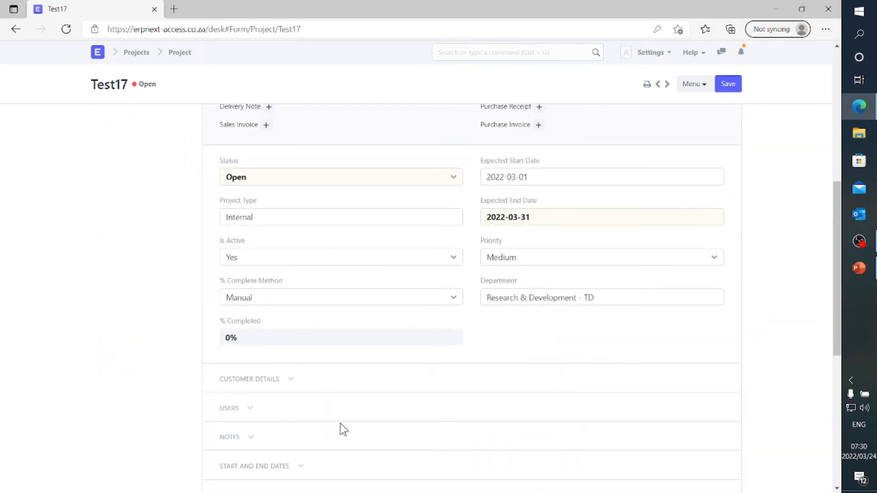
pyautogui.scroll(7, 292, 228)
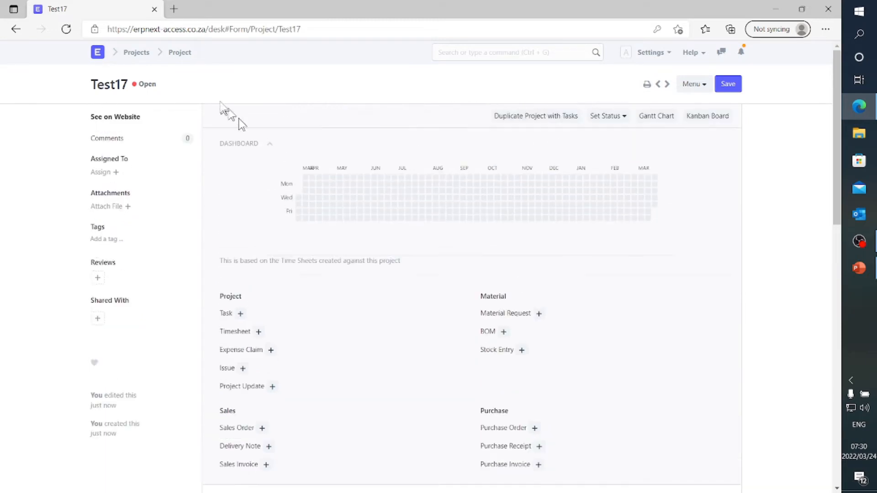
pyautogui.click(180, 55)
pyautogui.click(249, 193)
# - Create a new task linked to project Test17 with the subject 2022-03-23-Meetg and the type Meeting
pyautogui.click(241, 314)
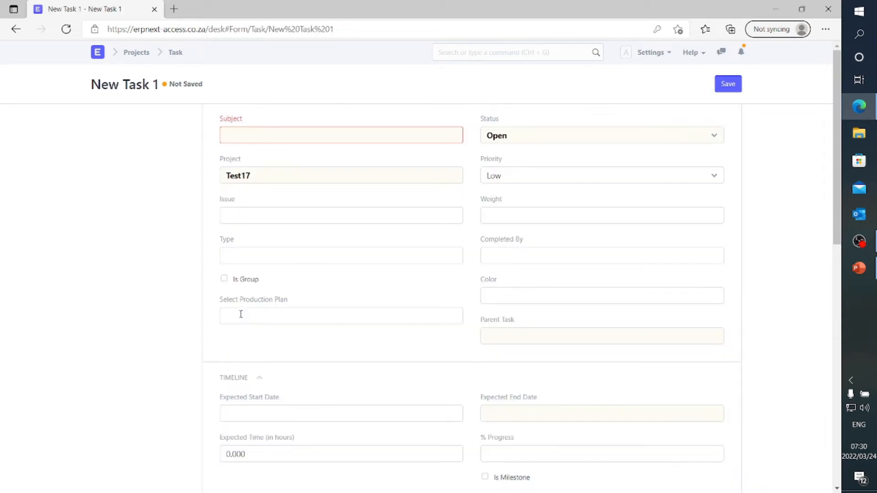
pyautogui.click(267, 134)
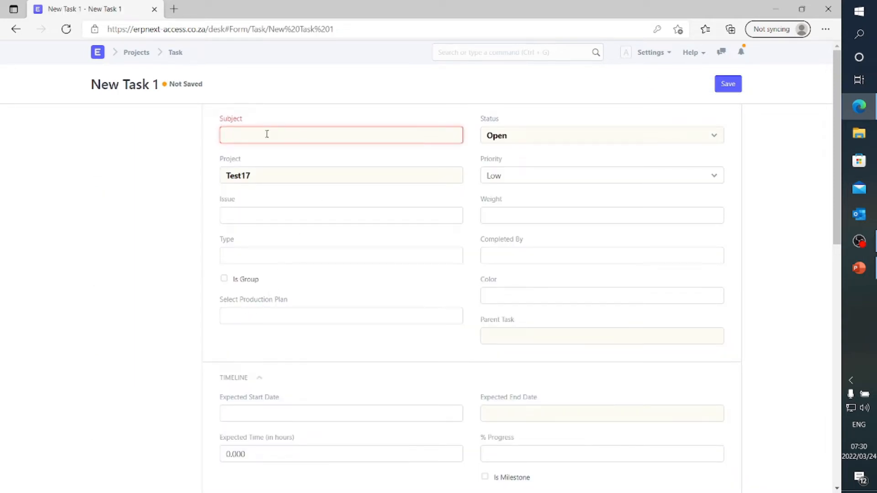
pyautogui.write('2022')
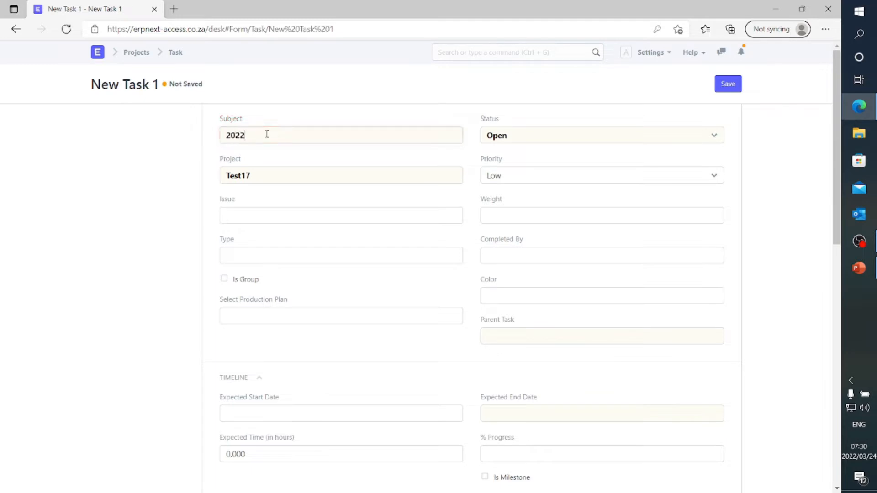
pyautogui.write('-03-23-Meetg')
pyautogui.click(242, 257)
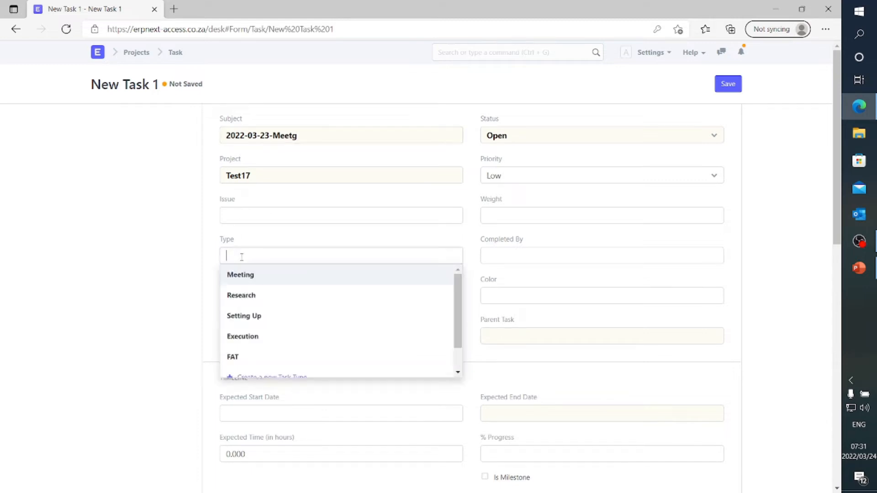
pyautogui.click(242, 280)
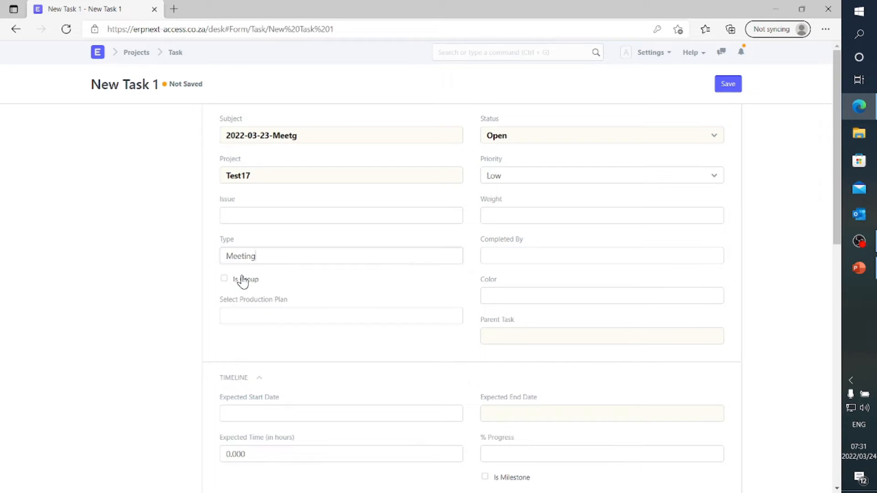
# - Switch to PowerPoint to examine the flow diagram linking project, task, timesheet and payroll, and return to the task form in Edge
pyautogui.click(860, 269)
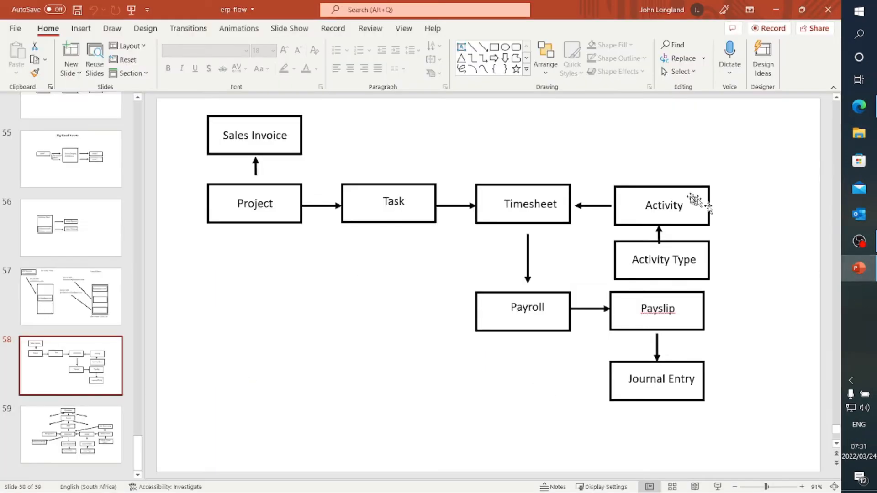
pyautogui.click(864, 275)
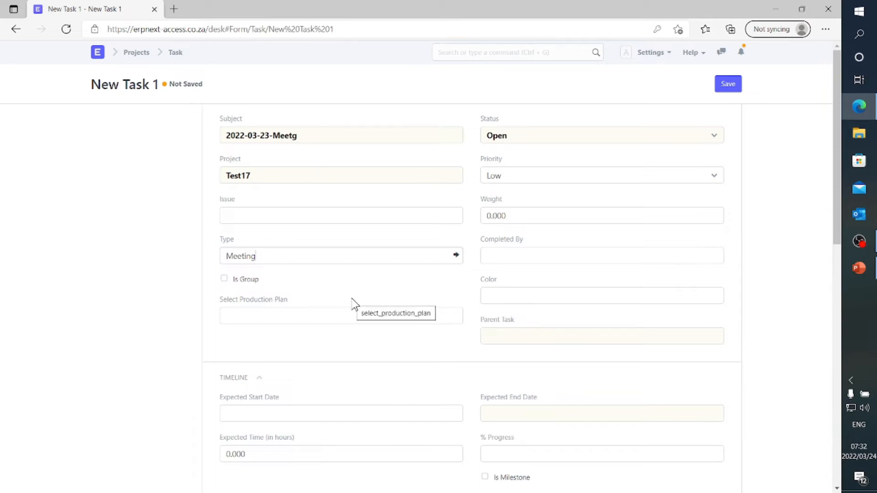
pyautogui.click(503, 294)
pyautogui.click(537, 273)
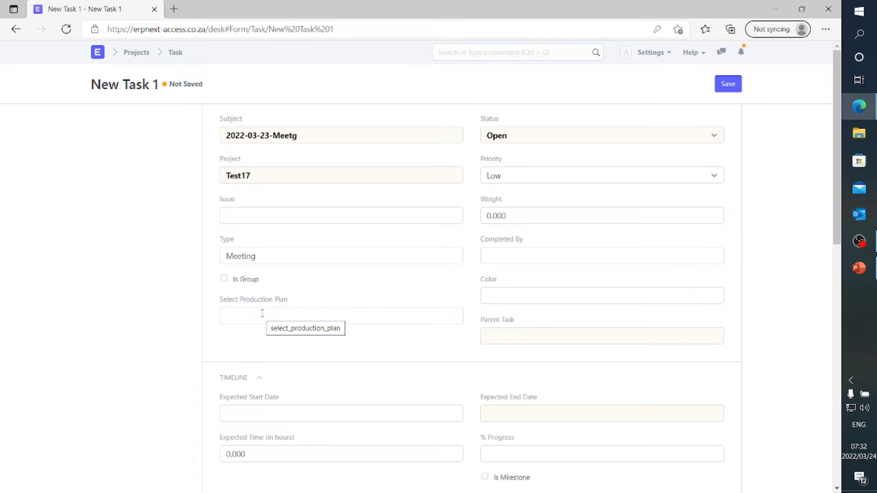
# - Set both the expected start date and the expected end date of the task to 2022-03-23
pyautogui.scroll(-2, 262, 313)
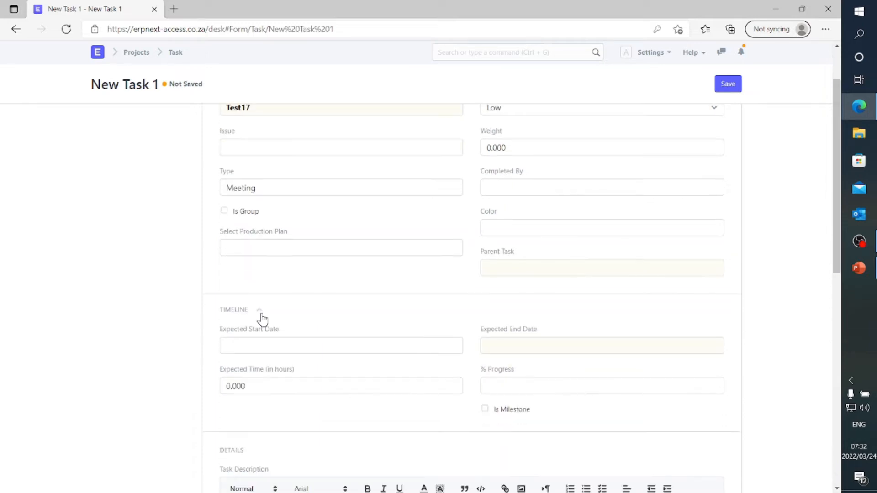
pyautogui.click(260, 346)
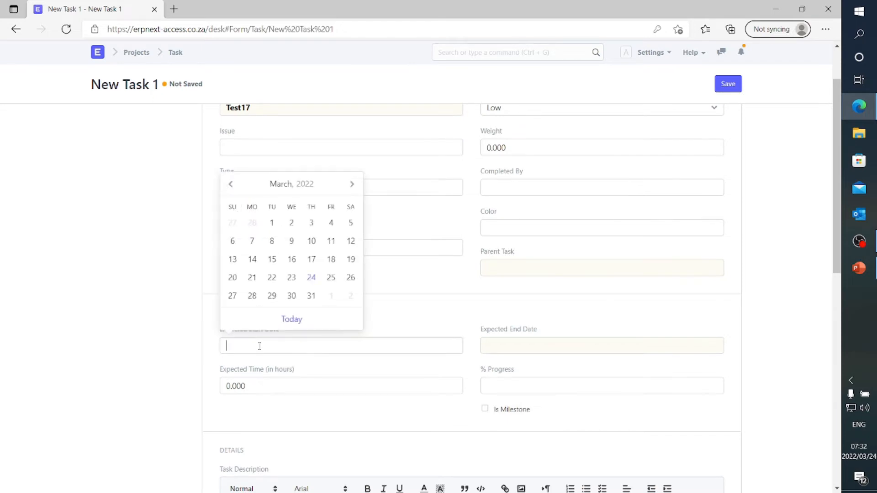
pyautogui.click(291, 278)
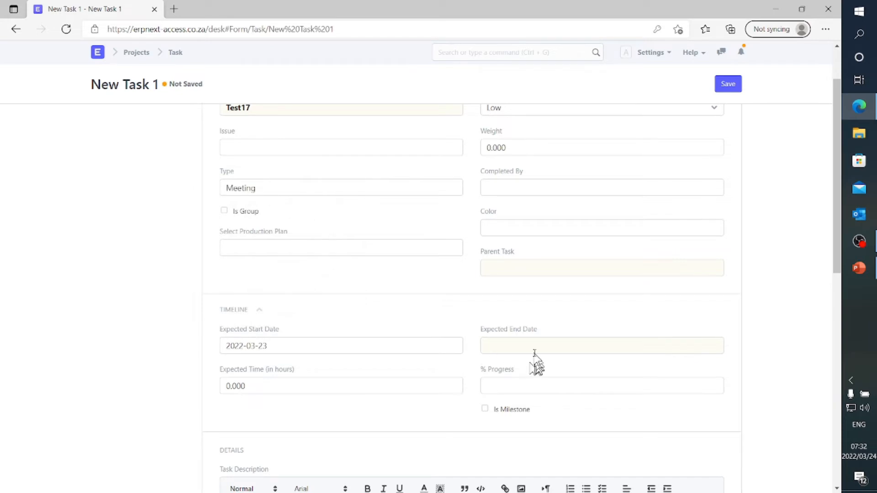
pyautogui.click(530, 345)
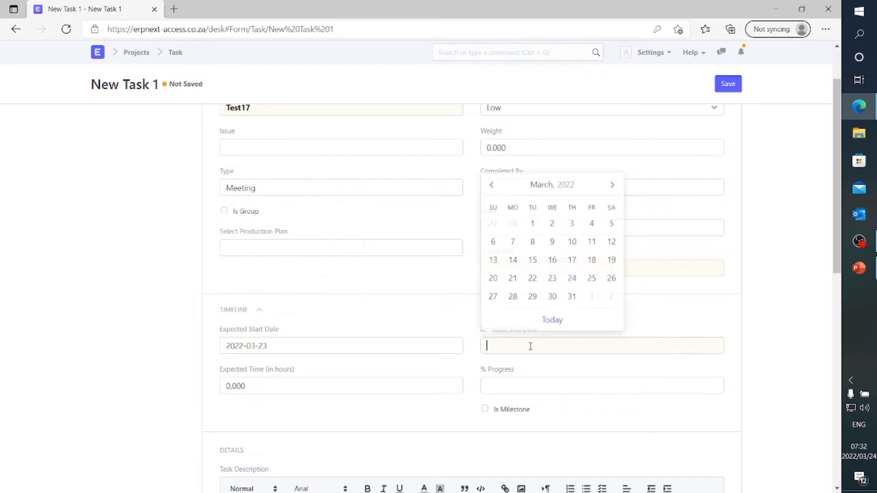
pyautogui.click(551, 278)
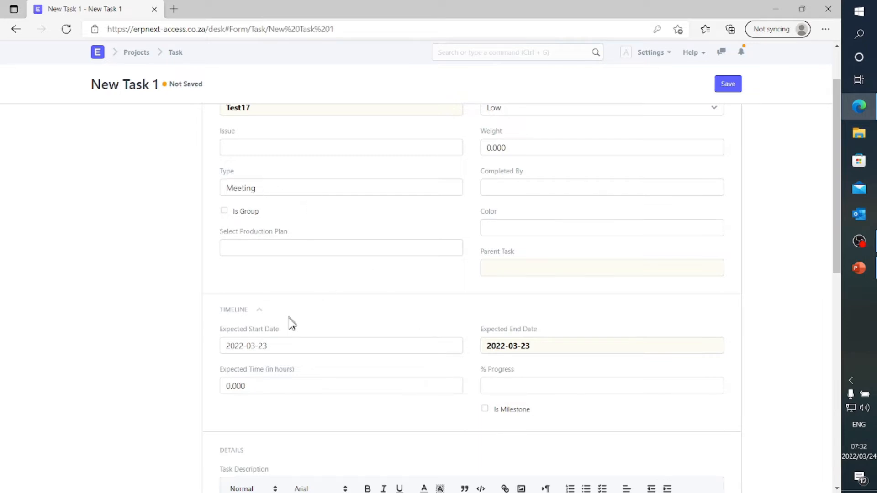
# - Enter "sdfsdfsdf" as the task description and save the task
pyautogui.scroll(-3, 289, 324)
pyautogui.scroll(-2, 292, 328)
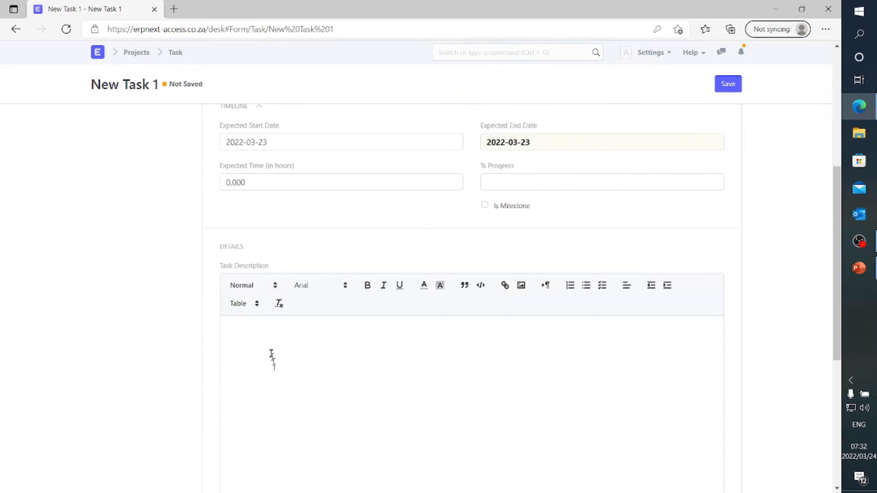
pyautogui.write('sdfsdfsdf')
pyautogui.scroll(-5, 271, 352)
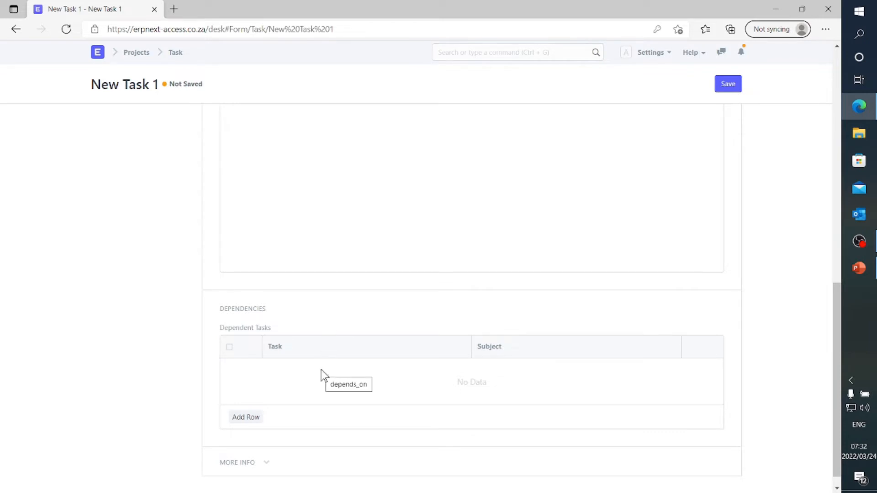
pyautogui.scroll(12, 284, 233)
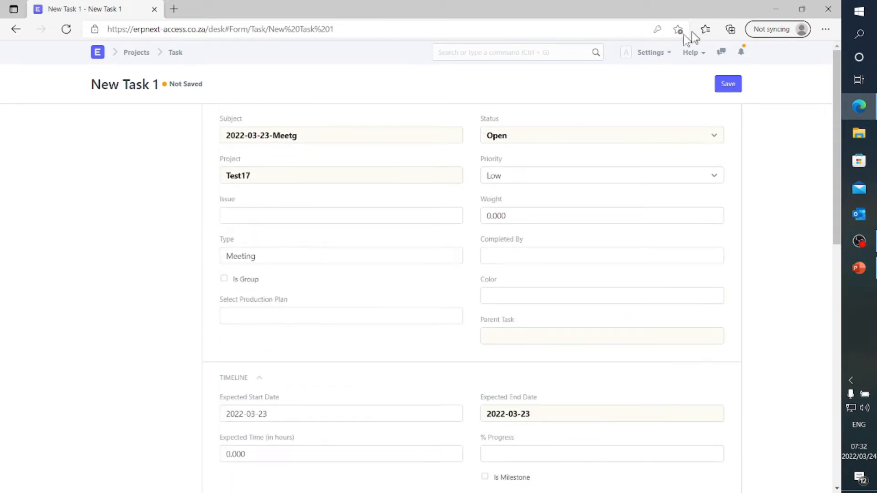
pyautogui.click(730, 86)
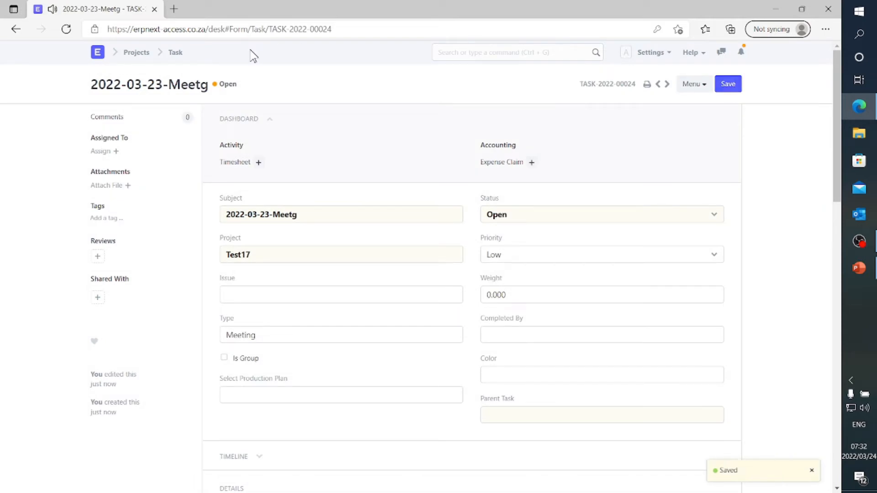
# - Go to the task list and reopen the task 2022-03-23-Meetg
pyautogui.click(181, 54)
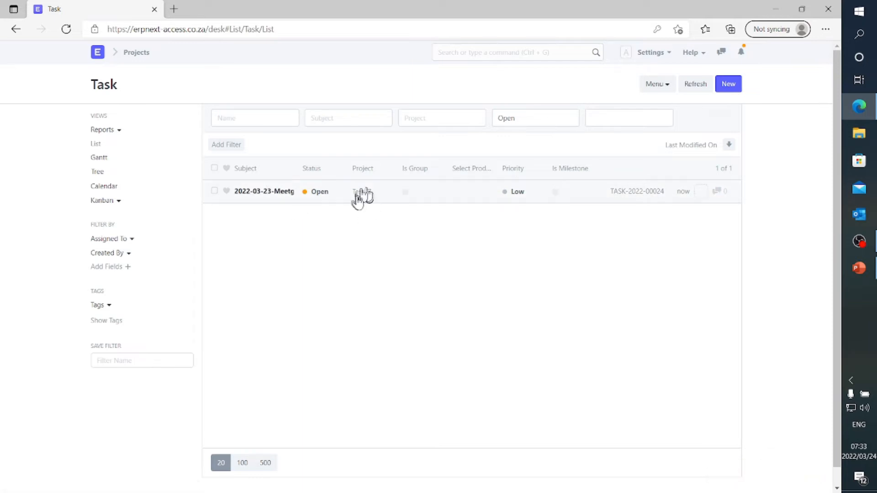
pyautogui.click(246, 194)
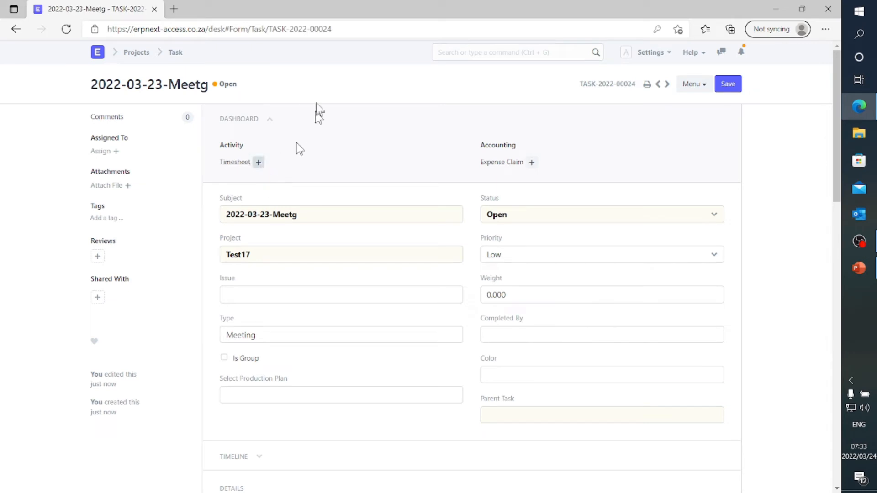
# - Go to the employee list in the Human Resources module and start a new employee record
pyautogui.click(100, 53)
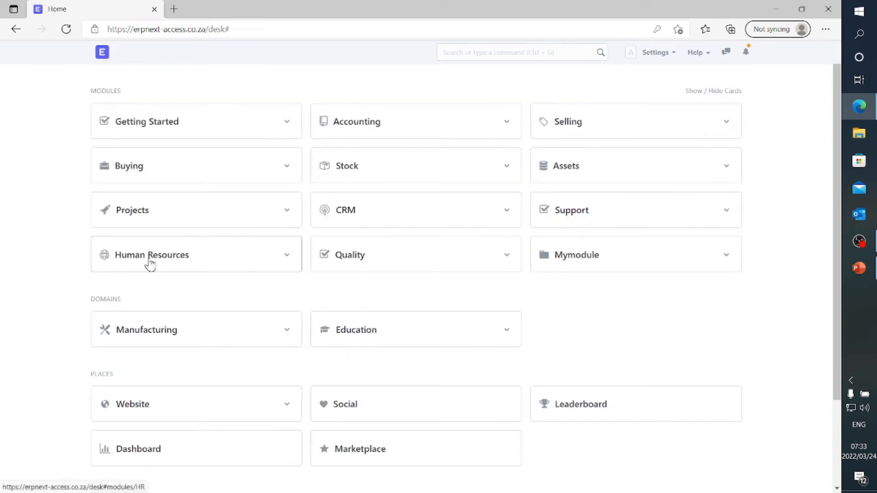
pyautogui.click(149, 258)
pyautogui.click(133, 147)
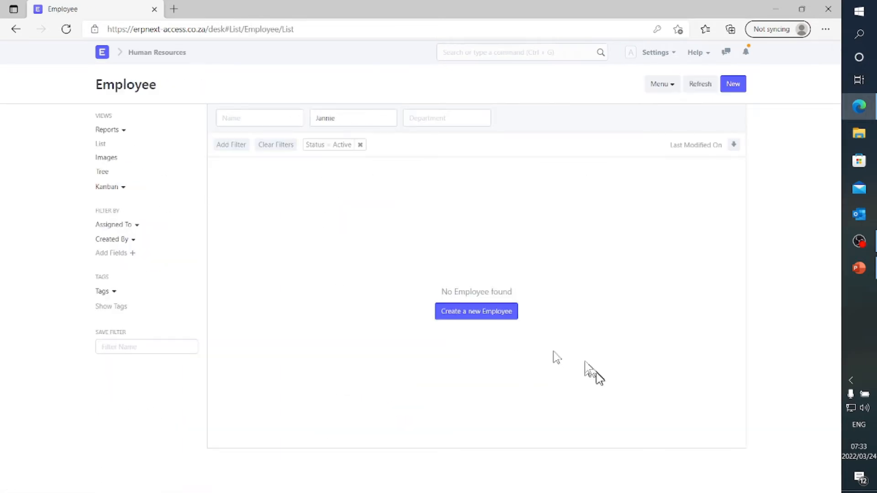
pyautogui.click(475, 314)
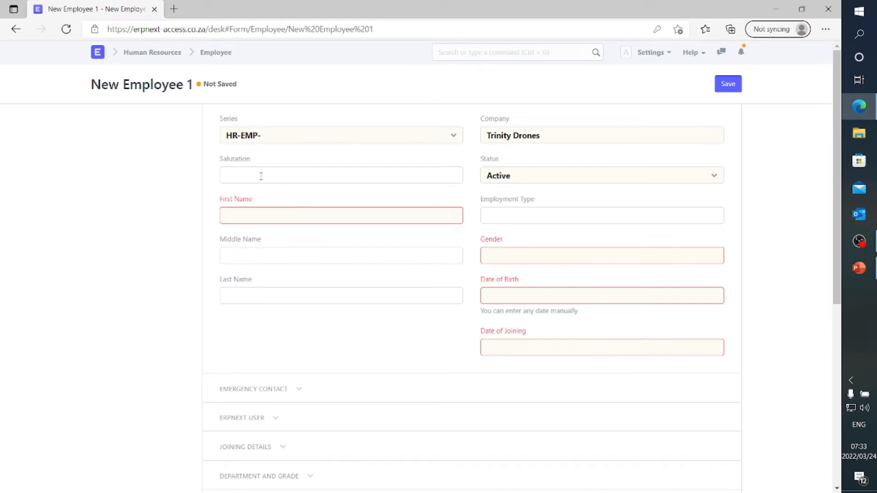
# - Set the new employee's salutation to Mr and enter the employee's first and last names
pyautogui.scroll(-3, 264, 213)
pyautogui.click(256, 274)
pyautogui.click(270, 217)
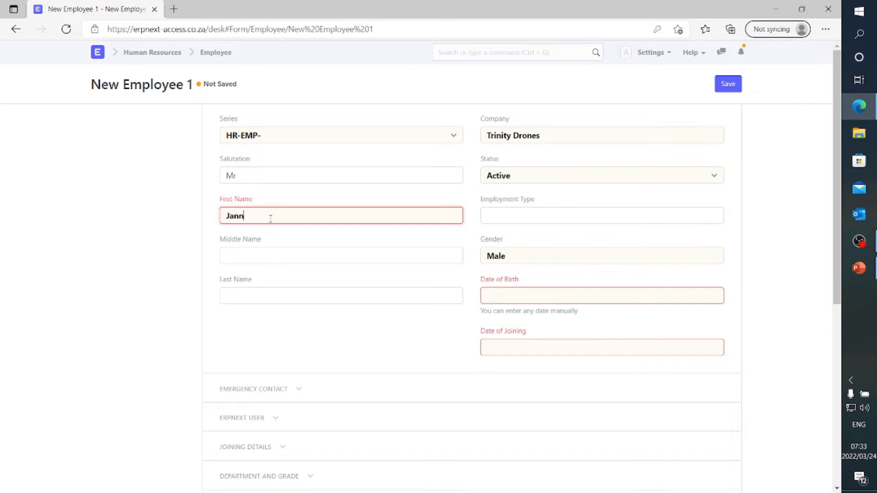
pyautogui.click(264, 295)
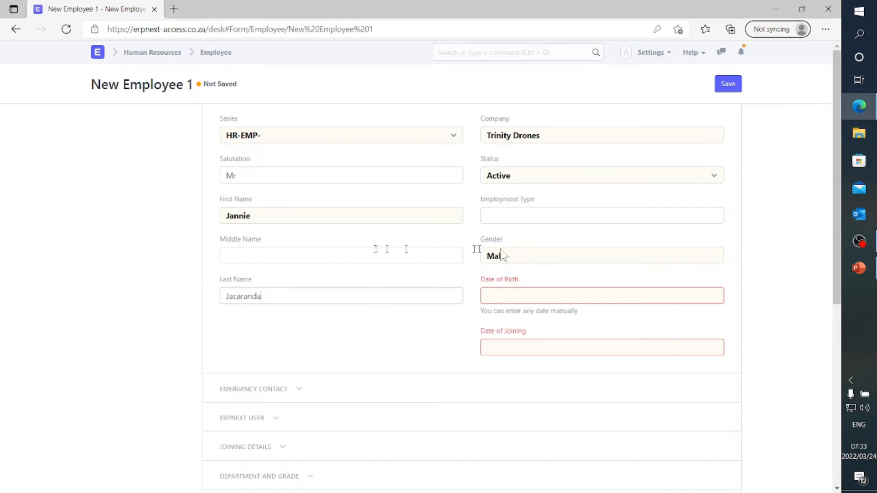
# - Set the employment type to Full-time and enter the employee's date of birth
pyautogui.click(556, 216)
pyautogui.scroll(-3, 552, 293)
pyautogui.click(544, 286)
pyautogui.click(535, 294)
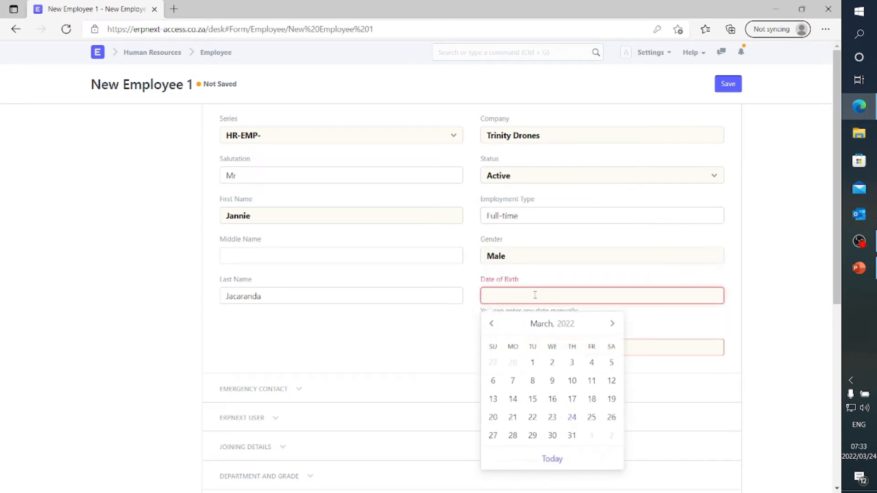
pyautogui.write('2000-01-01')
pyautogui.click(760, 319)
# - Set the employee's date of joining to 2022-01-01
pyautogui.click(539, 349)
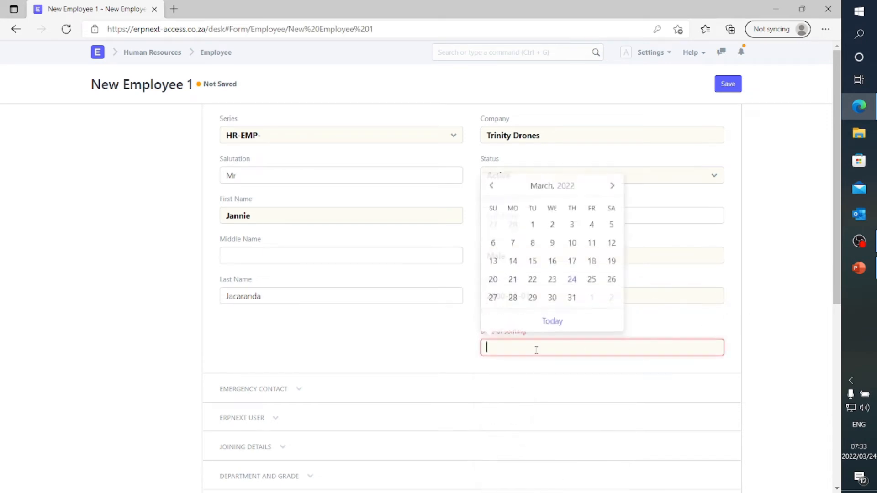
pyautogui.click(491, 185)
pyautogui.click(490, 187)
pyautogui.click(611, 206)
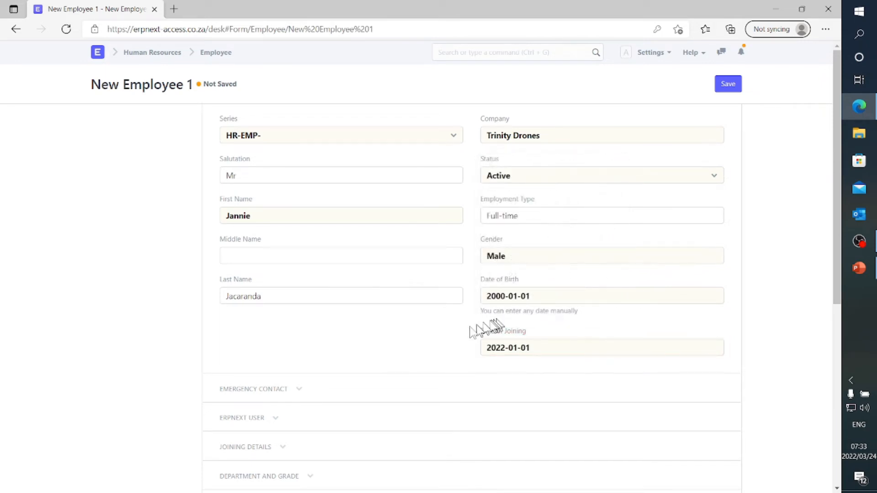
# - In the department and grade details, set the department to Research & Development - TD and the grade to A
pyautogui.scroll(-4, 370, 340)
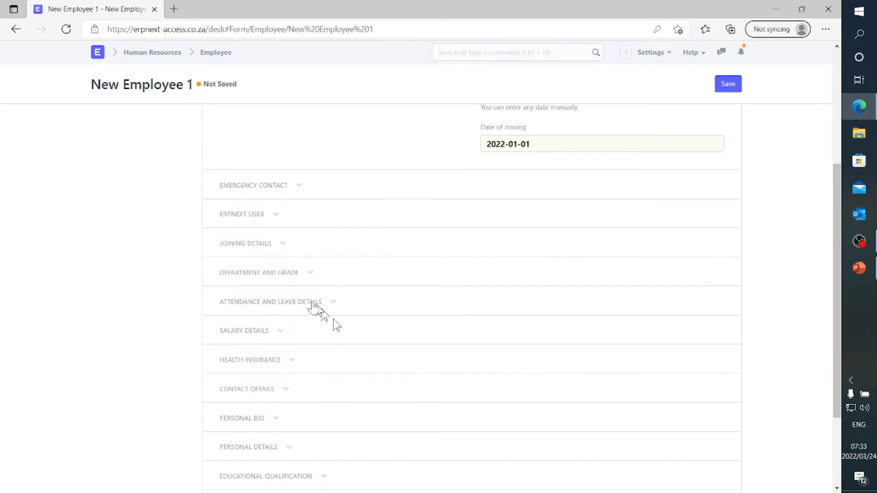
pyautogui.click(311, 276)
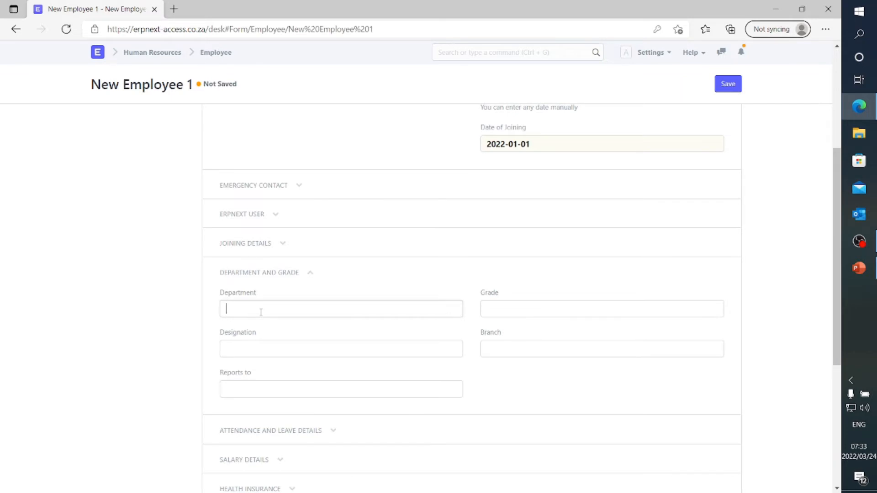
pyautogui.write('Res')
pyautogui.click(260, 328)
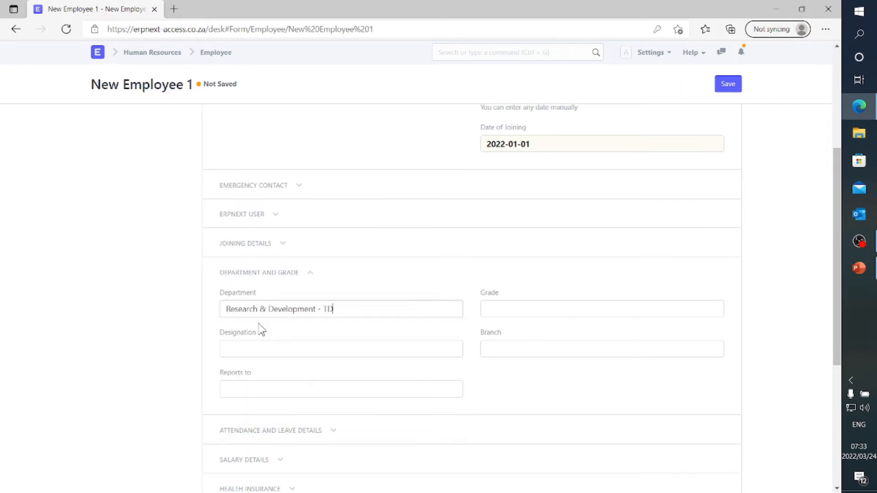
pyautogui.click(531, 304)
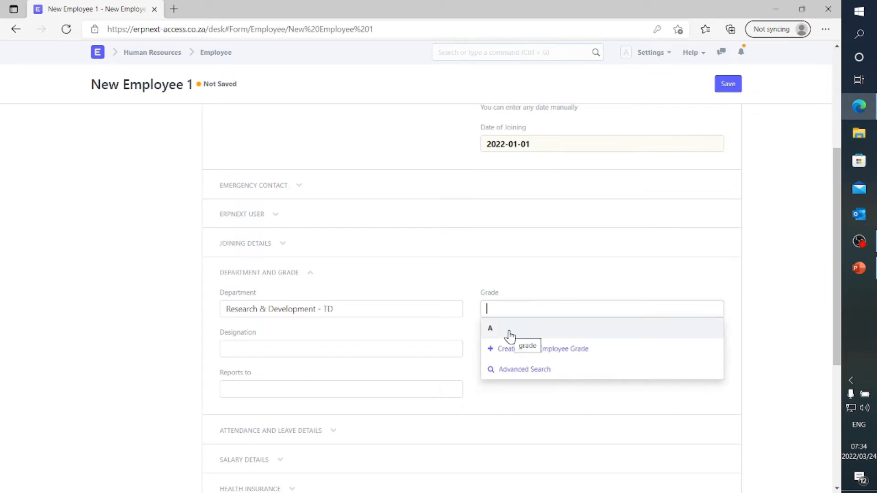
pyautogui.click(509, 330)
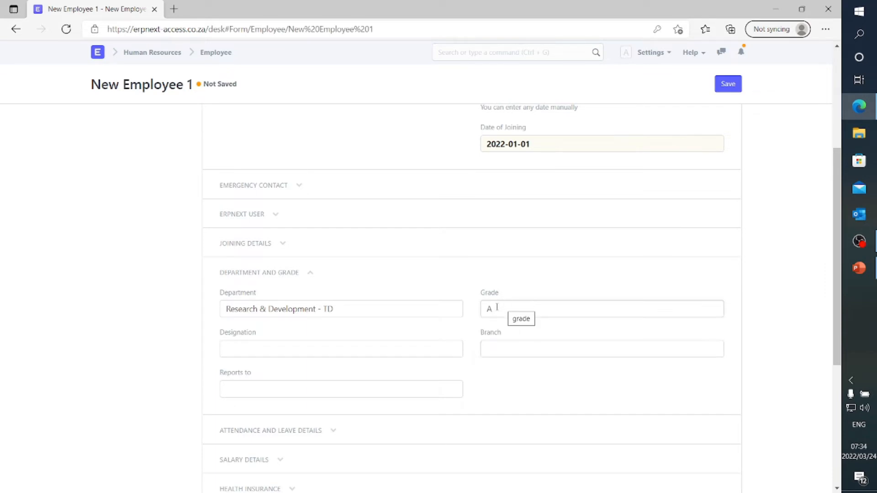
# - Set the branch to Midrand Office and the designation to Associate, and save the employee record
pyautogui.click(496, 348)
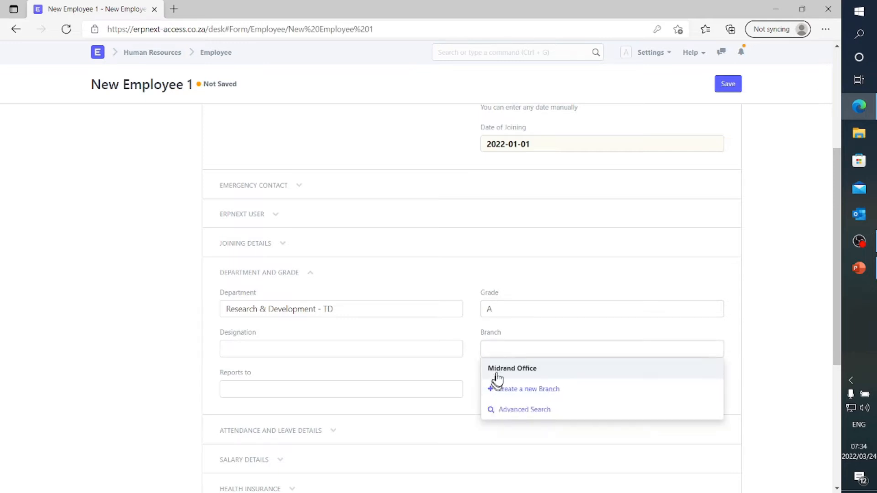
pyautogui.click(496, 374)
pyautogui.click(318, 347)
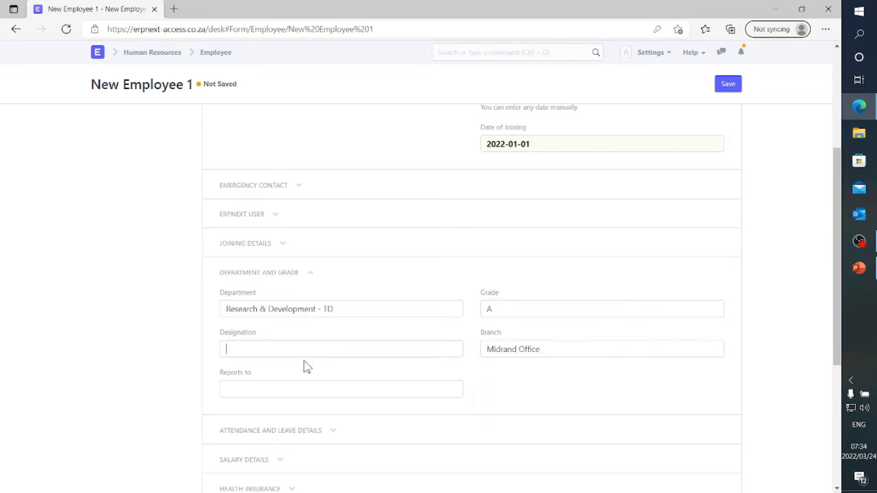
pyautogui.scroll(-3, 299, 390)
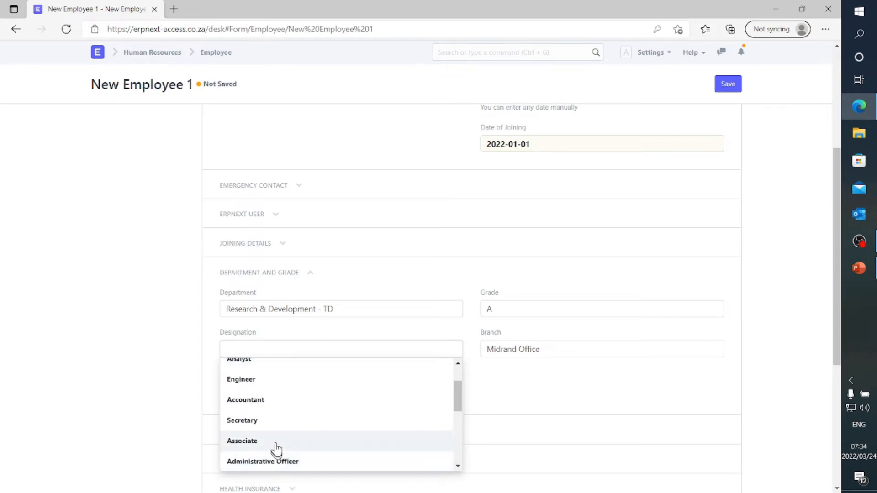
pyautogui.click(276, 442)
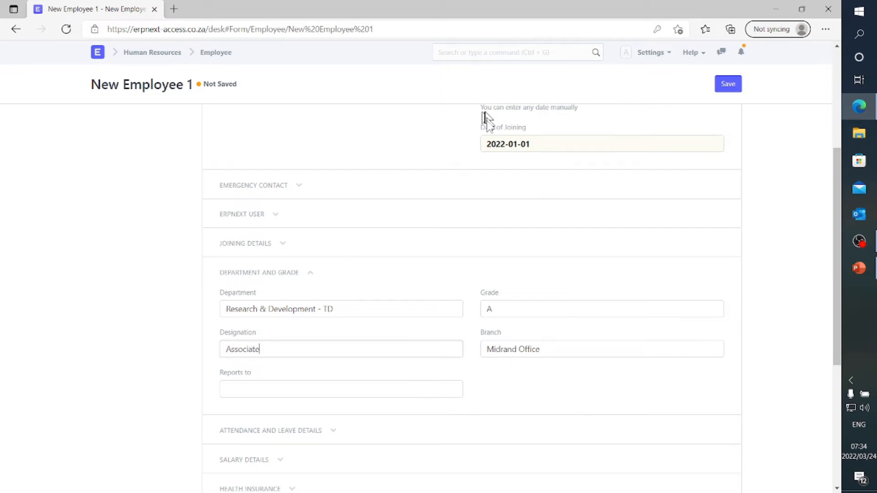
pyautogui.scroll(5, 487, 121)
pyautogui.scroll(-5, 493, 141)
pyautogui.click(728, 87)
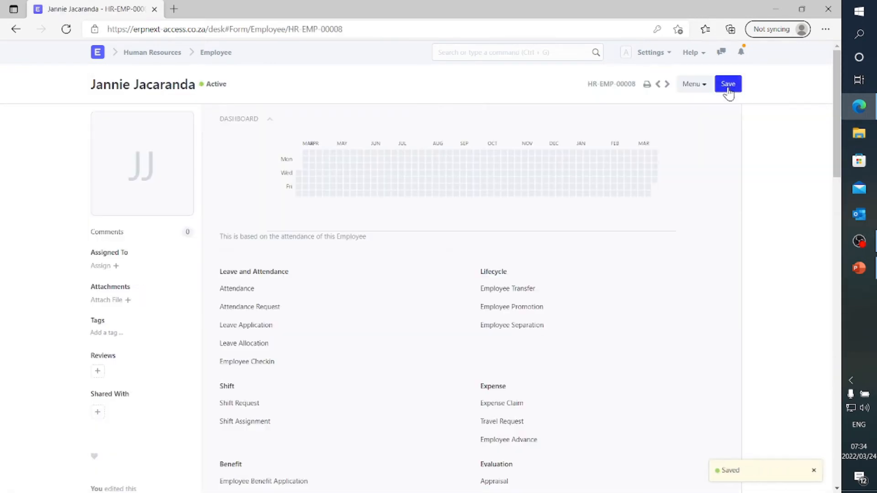
# - Go to the Human Resources module, then switch to PowerPoint to examine the project-to-payroll flow diagram and return to Edge
pyautogui.click(160, 60)
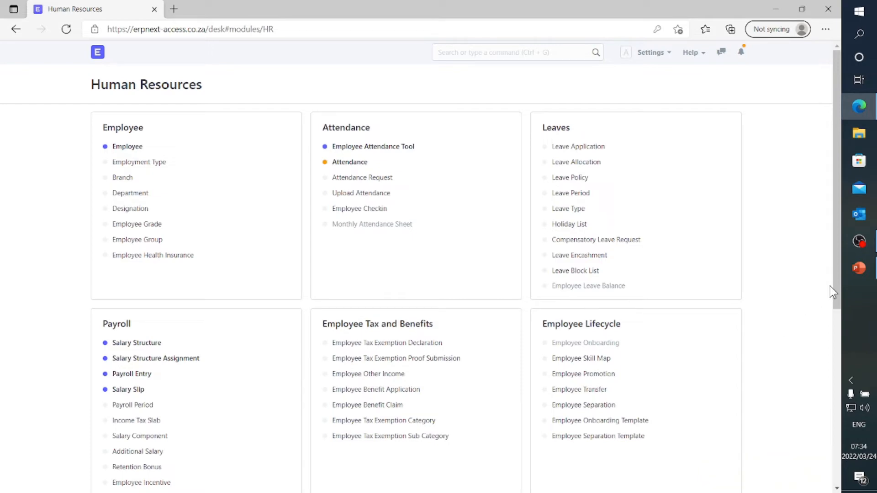
pyautogui.click(858, 268)
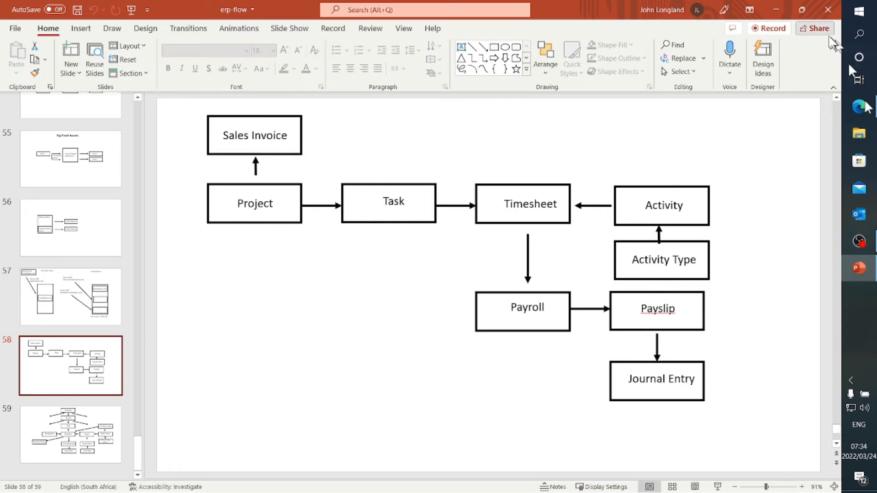
pyautogui.click(776, 13)
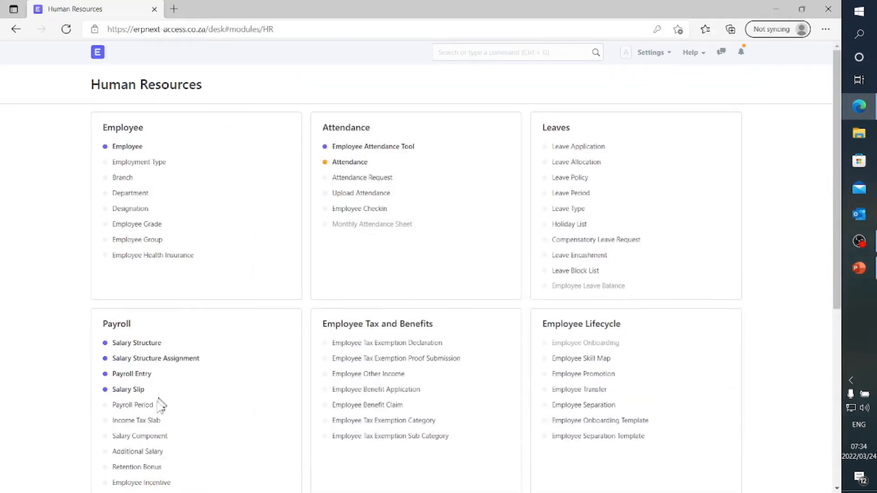
# - Open the Time Sheet Component salary component and examine its type and default account
pyautogui.click(147, 436)
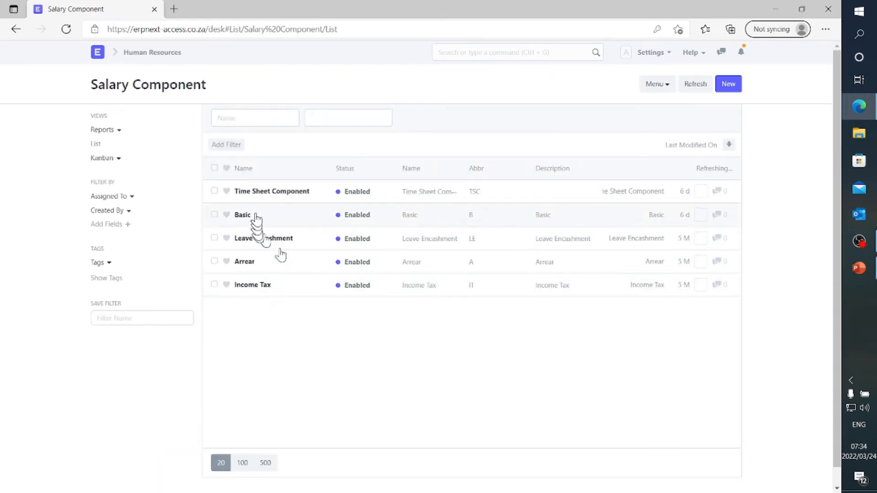
pyautogui.click(273, 192)
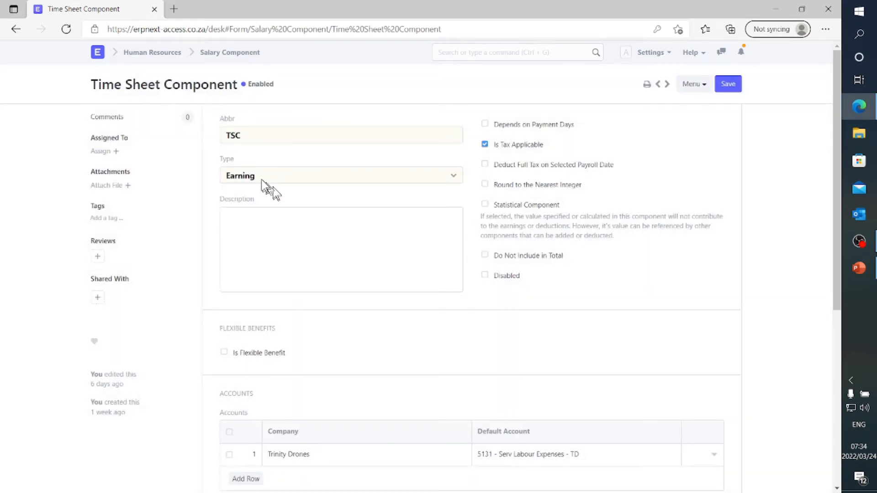
pyautogui.scroll(-5, 275, 188)
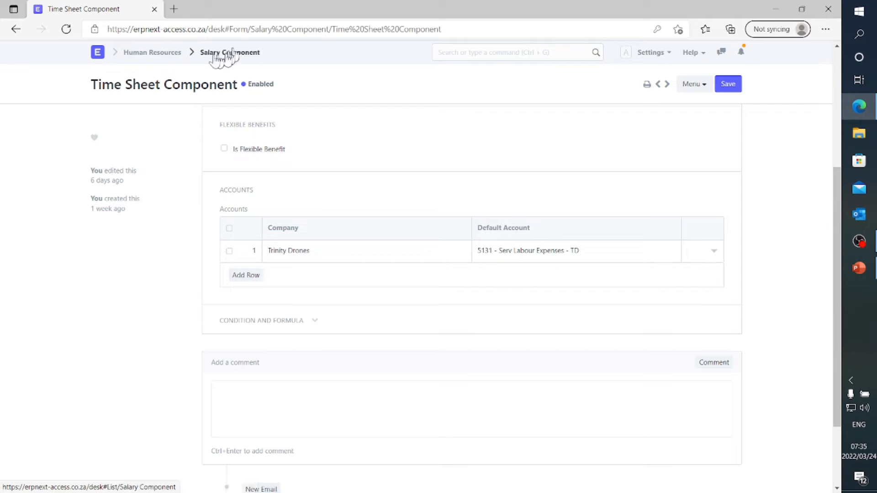
# - Open the Chart of Accounts and expand Expenses down to the accounts under Service Labour Expenses in Direct Expenses
pyautogui.click(99, 54)
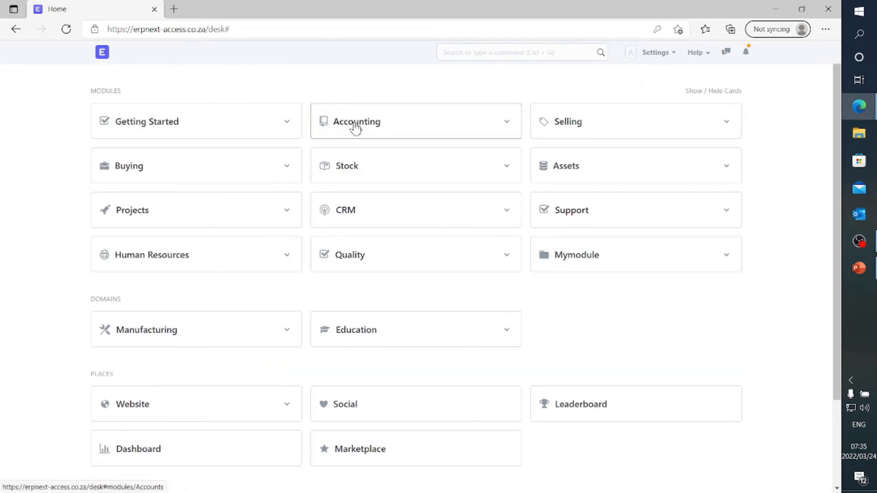
pyautogui.click(355, 124)
pyautogui.click(584, 163)
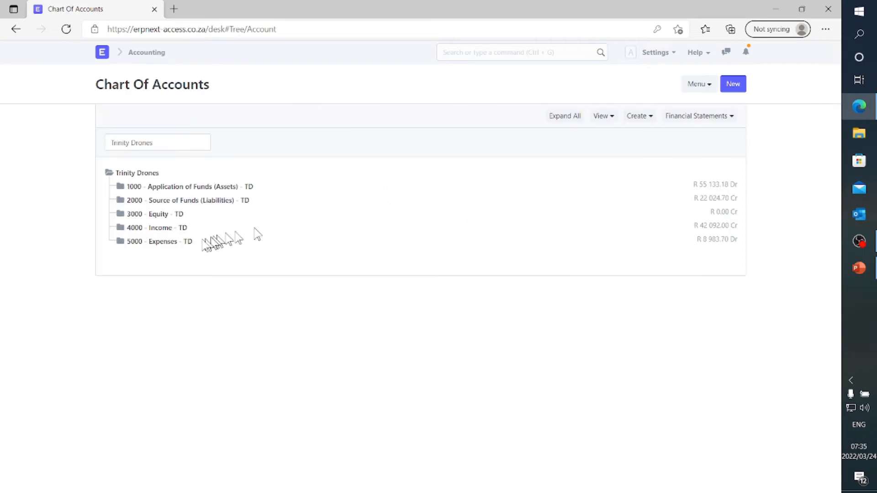
pyautogui.click(166, 246)
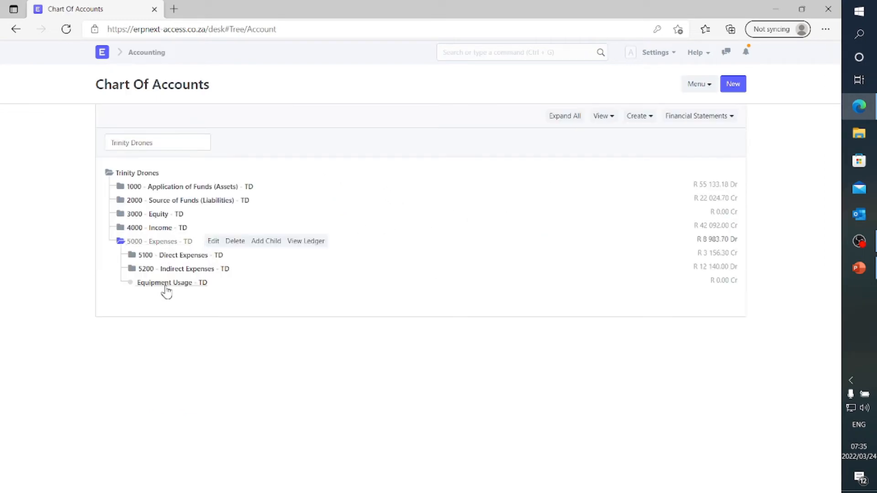
pyautogui.click(167, 269)
pyautogui.scroll(-4, 169, 274)
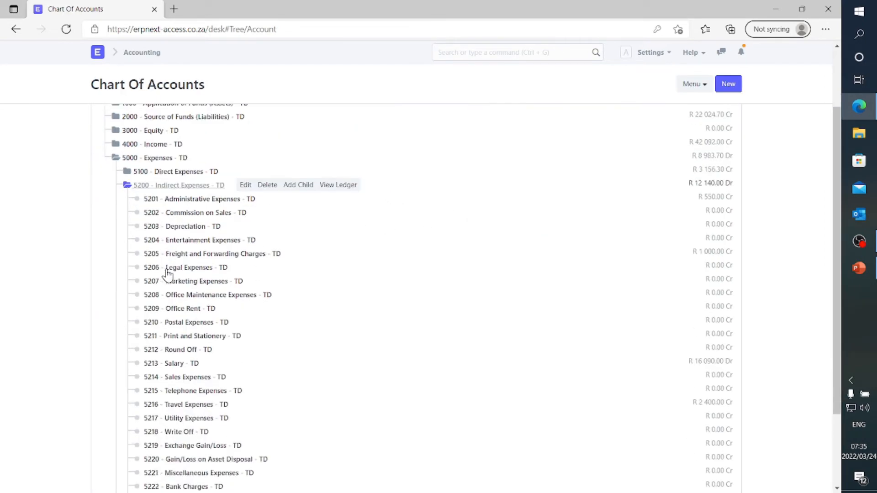
pyautogui.scroll(4, 178, 247)
pyautogui.click(170, 254)
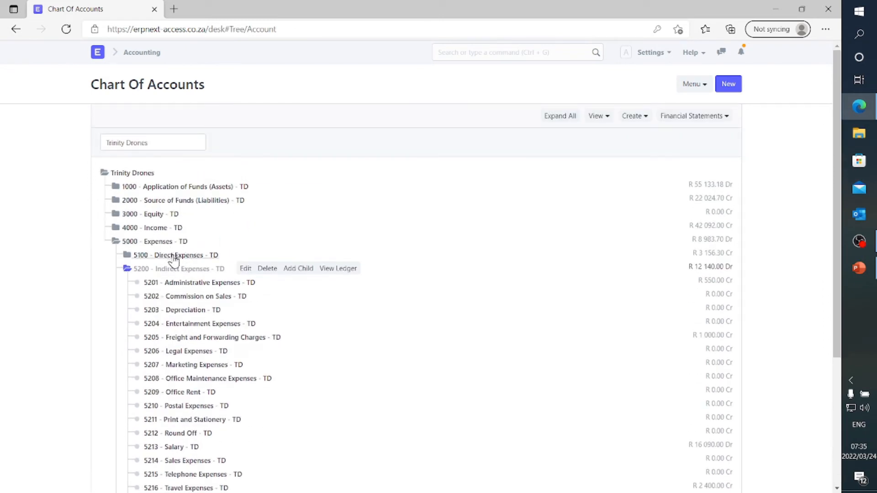
pyautogui.click(179, 297)
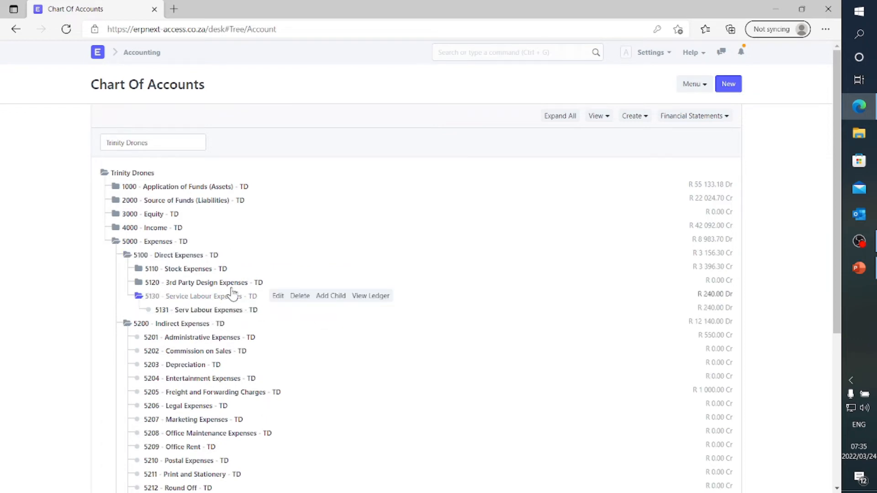
# - Open the Time Sheet Based Salary Structure in Human Resources and examine its timesheet settings, hour rate and earnings
pyautogui.click(98, 53)
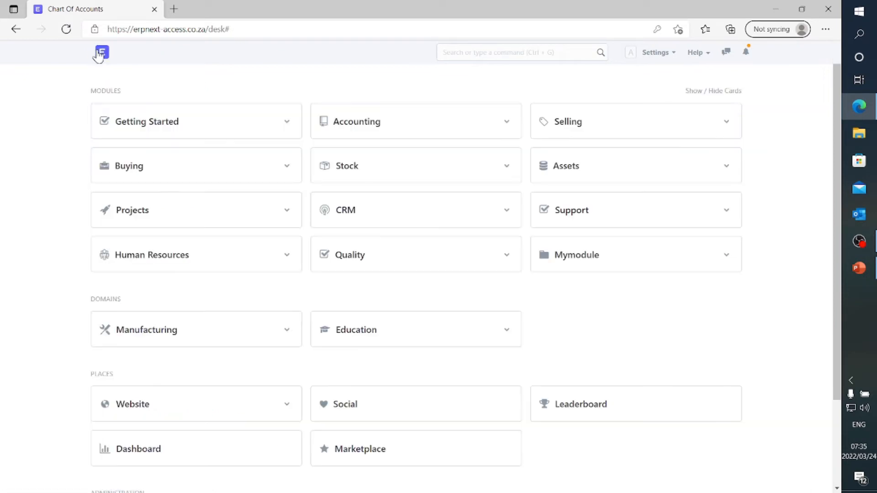
pyautogui.click(158, 266)
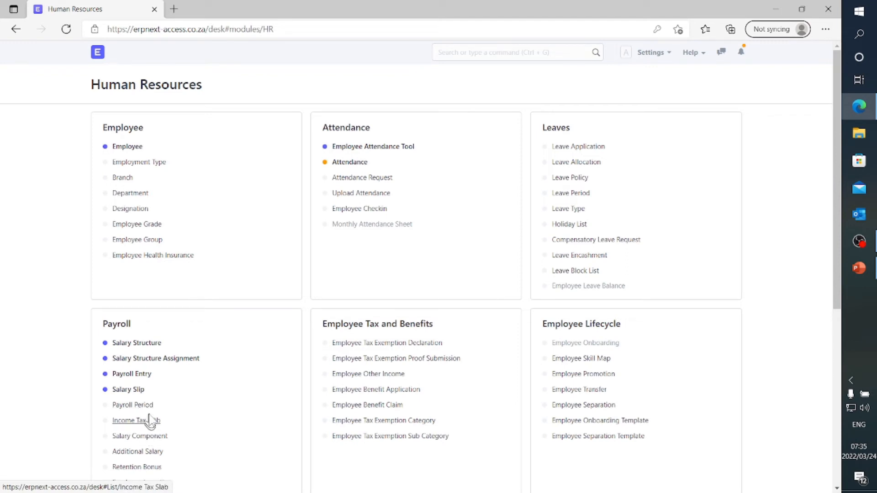
pyautogui.click(145, 348)
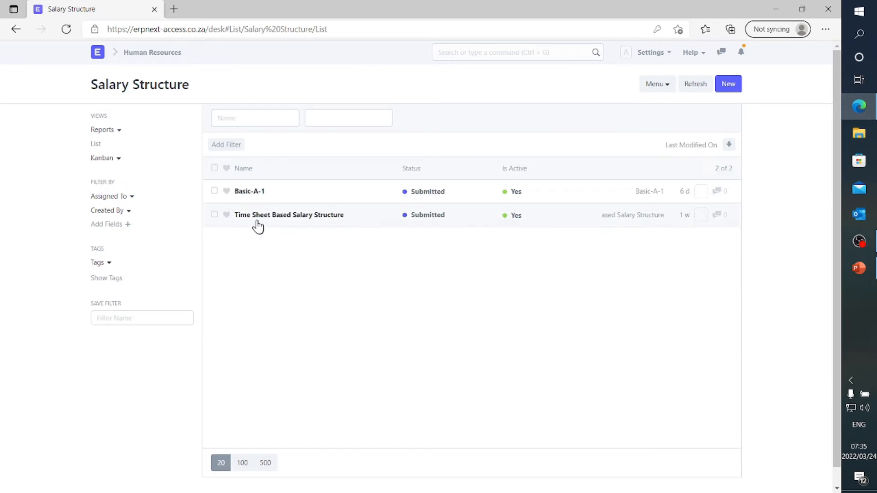
pyautogui.click(304, 223)
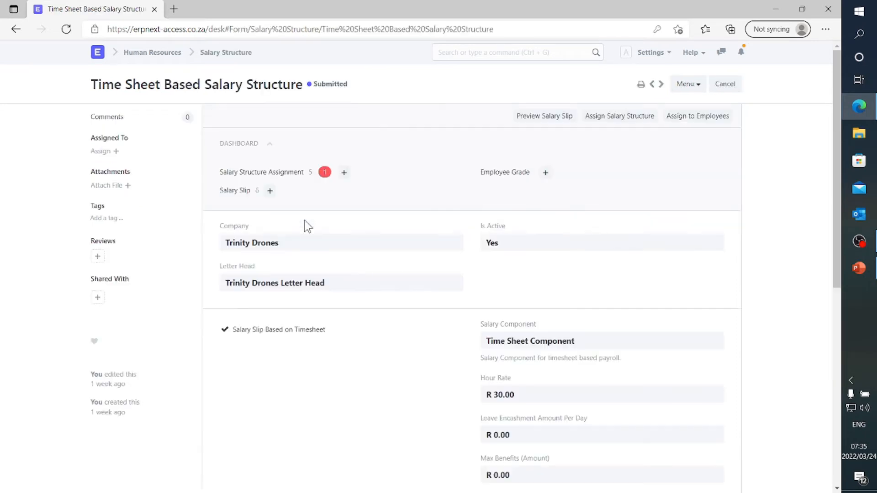
pyautogui.scroll(-7, 303, 225)
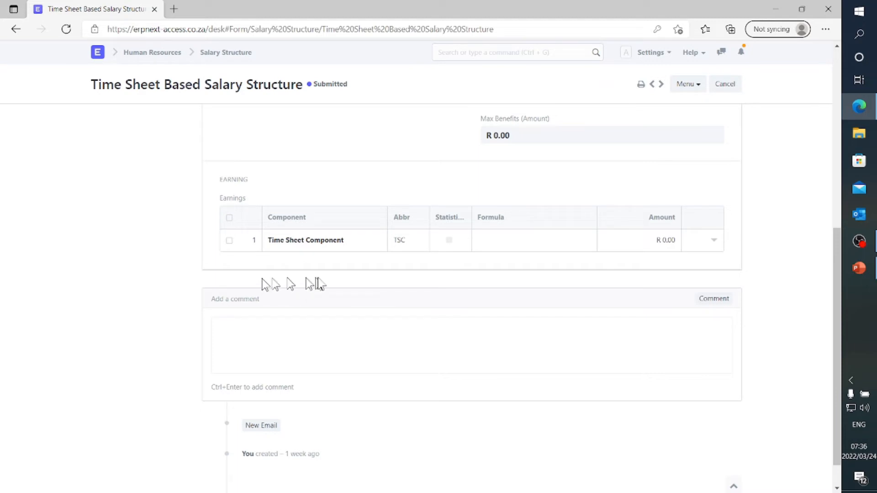
# - Return to the Human Resources module, then examine the company-to-employee structure diagram on slide 59 in PowerPoint and return to Edge
pyautogui.scroll(10, 284, 274)
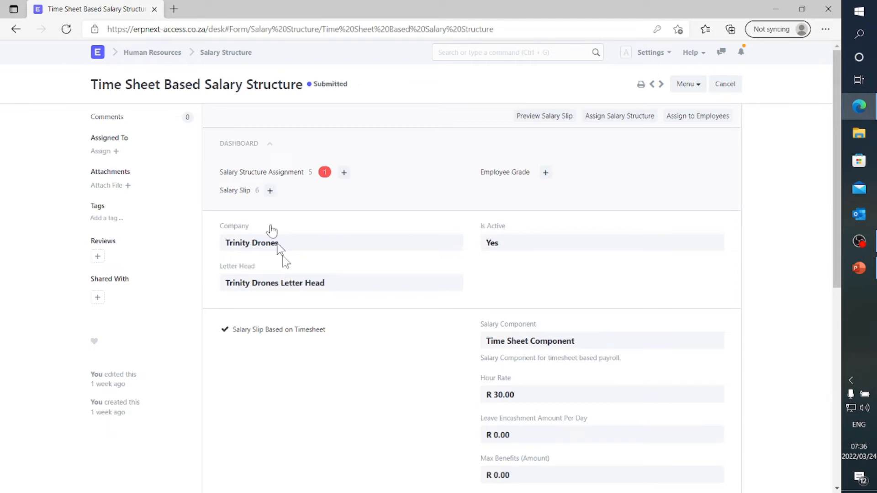
pyautogui.click(152, 52)
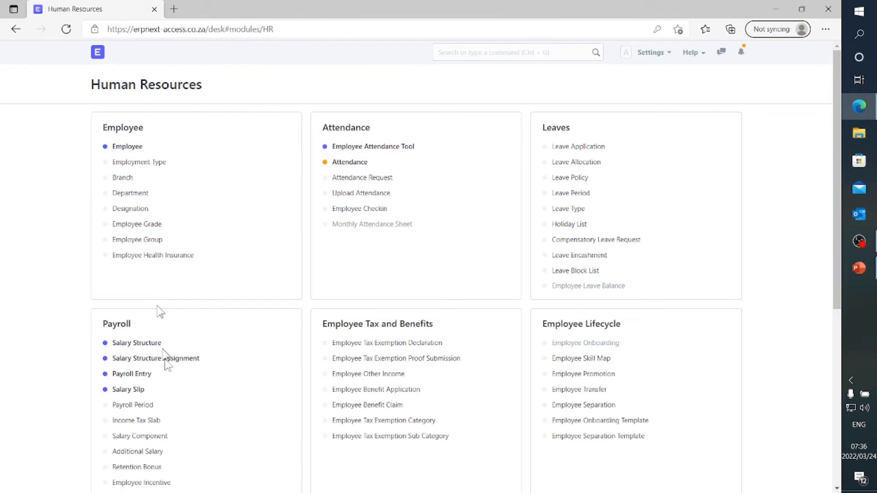
pyautogui.click(858, 276)
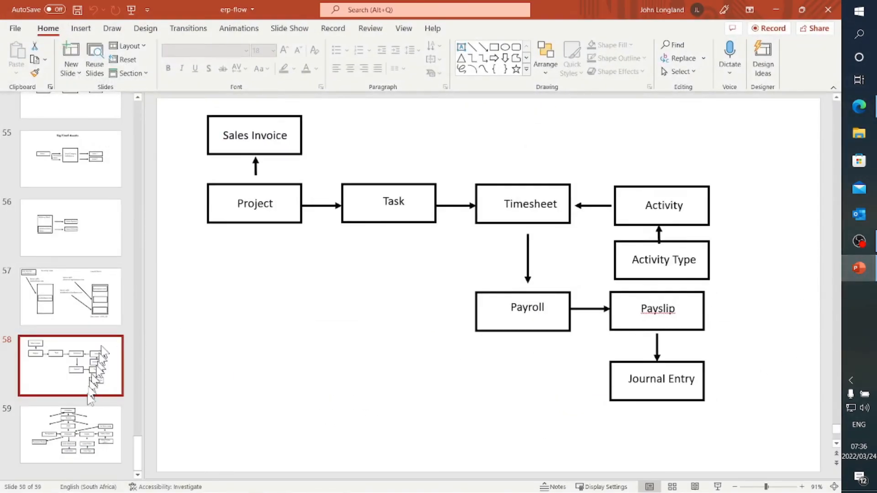
pyautogui.click(92, 416)
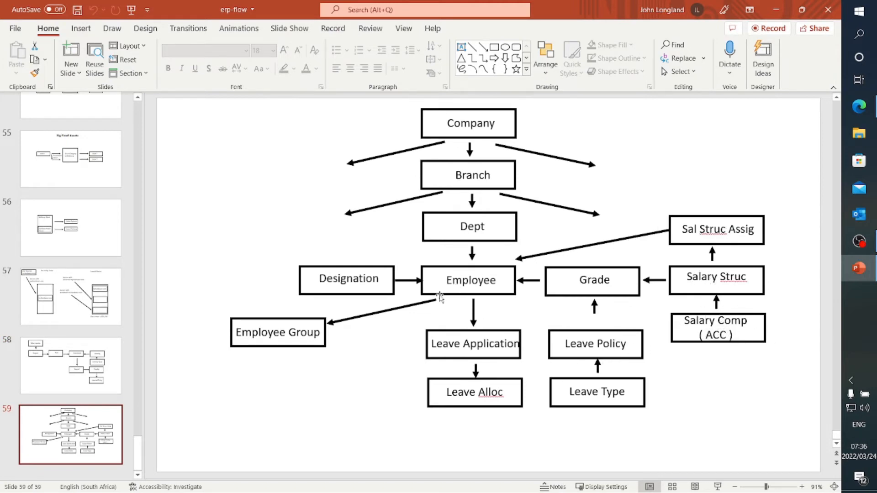
pyautogui.click(775, 16)
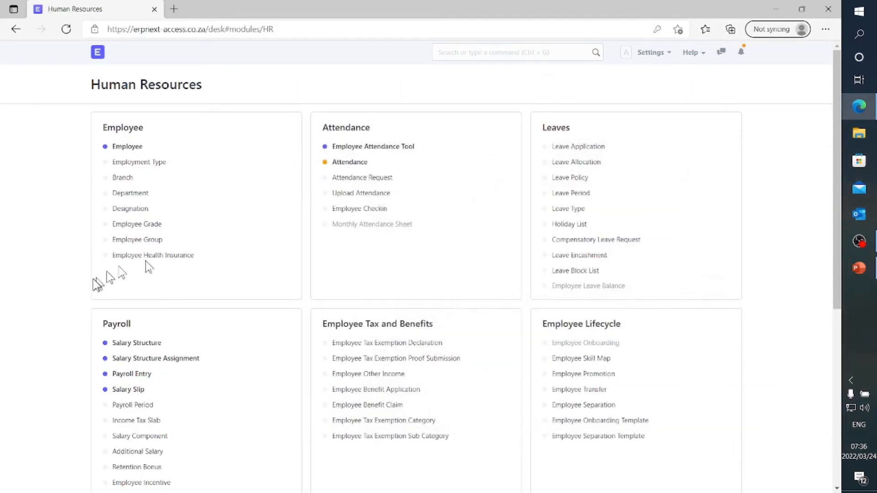
# - Start a new salary structure assignment and select the new Research & Development employee
pyautogui.click(158, 359)
pyautogui.click(469, 336)
pyautogui.click(274, 136)
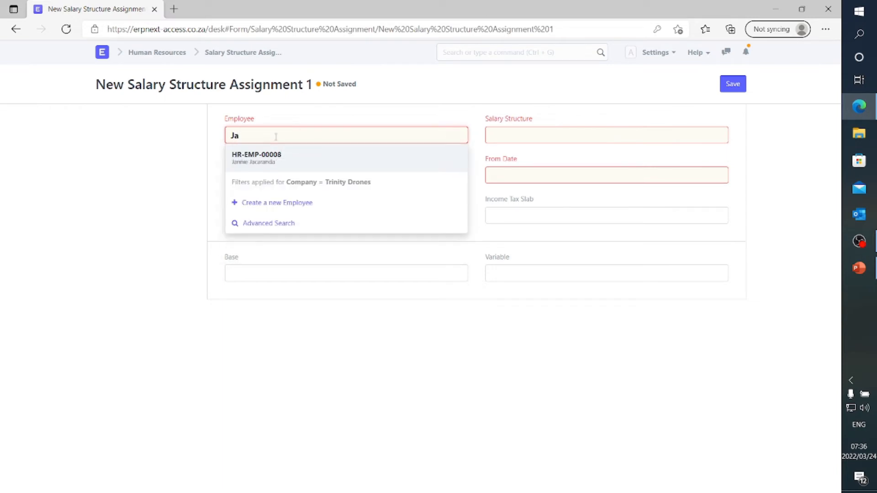
pyautogui.write('Ja')
pyautogui.click(279, 160)
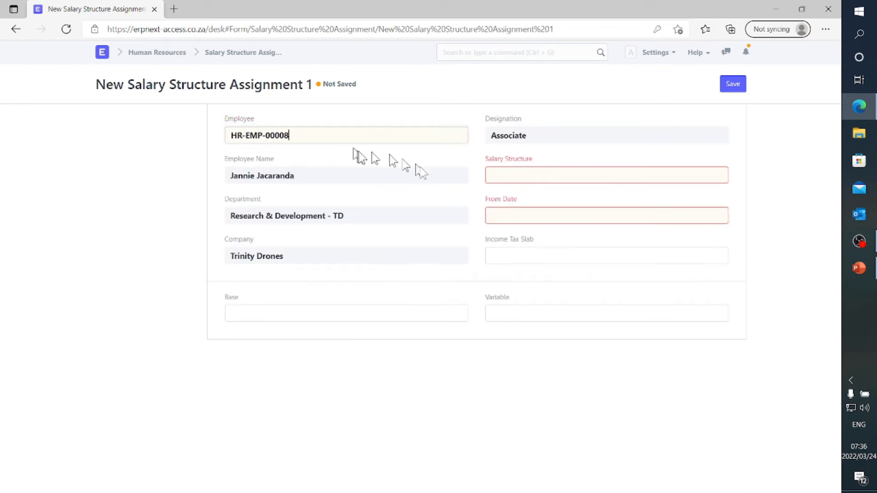
# - Assign the Time Sheet Based Salary Structure with a from date of 2022-01-01
pyautogui.click(515, 178)
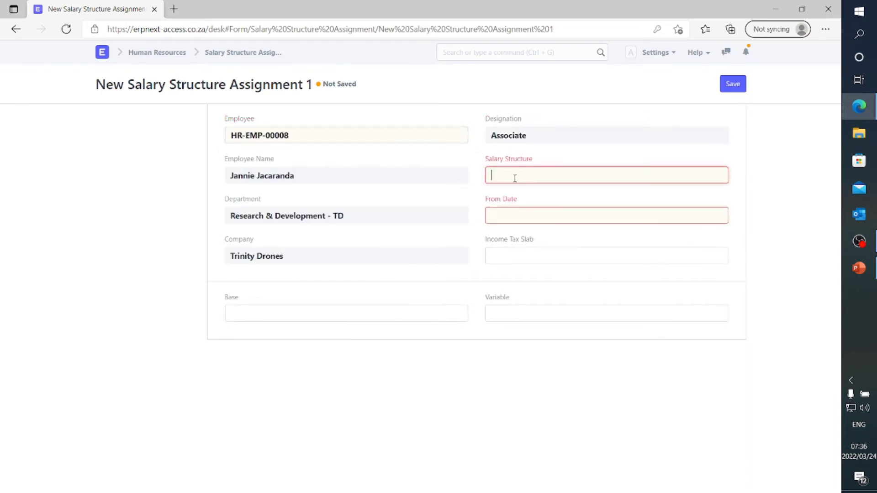
pyautogui.click(521, 214)
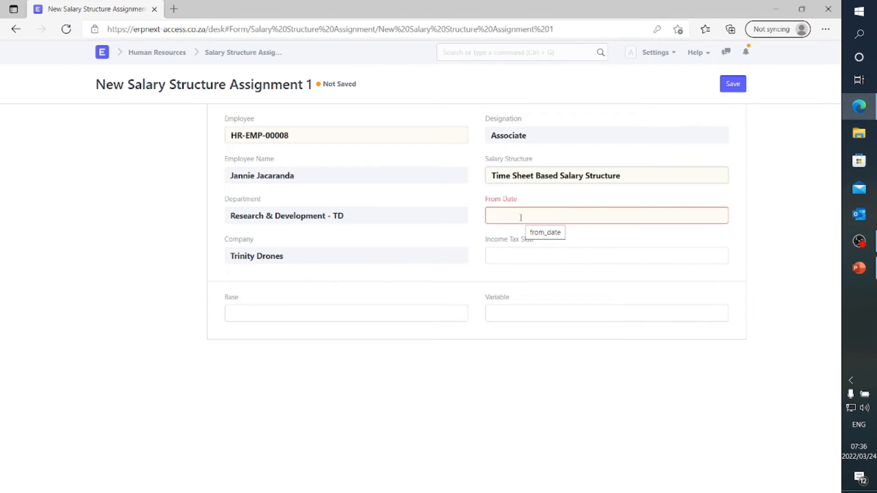
pyautogui.click(520, 218)
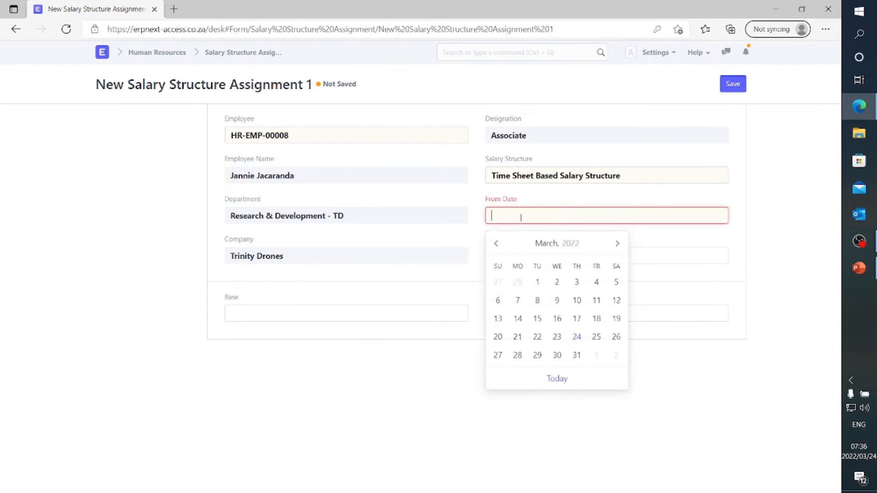
pyautogui.click(499, 246)
pyautogui.click(499, 246)
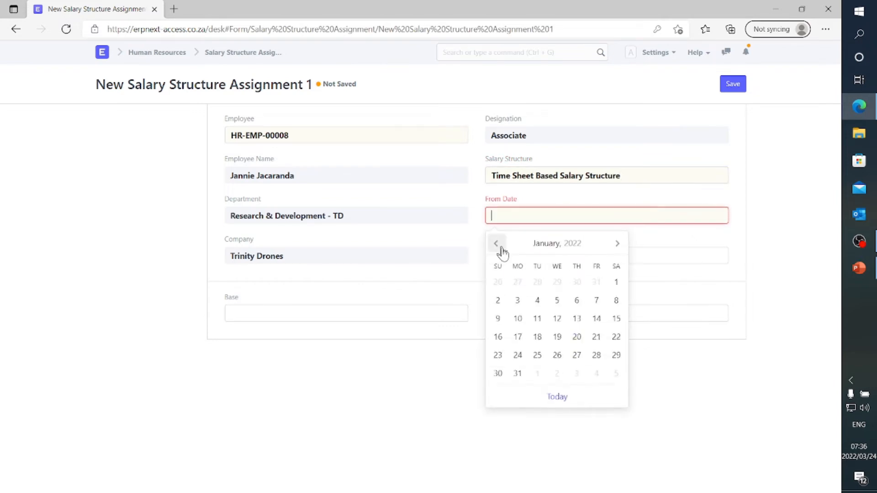
pyautogui.click(615, 287)
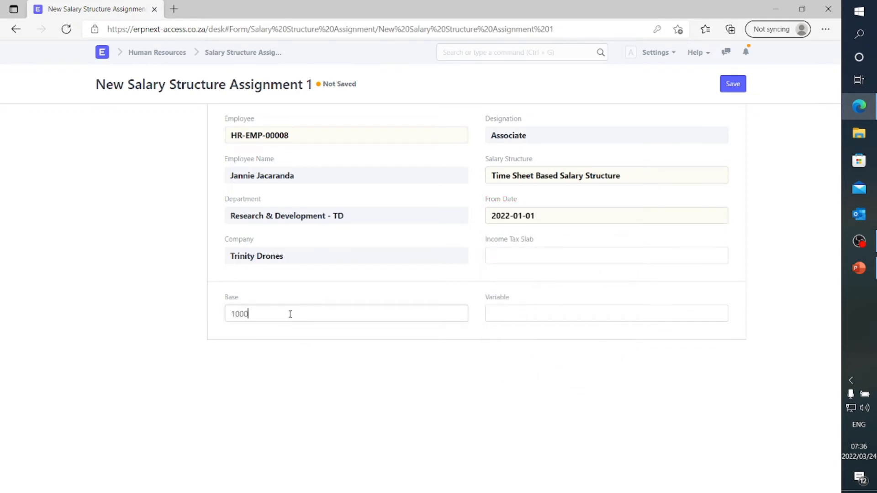
# - Set the assignment's base amount to 1000, then save and permanently submit it
pyautogui.click(272, 364)
pyautogui.click(744, 89)
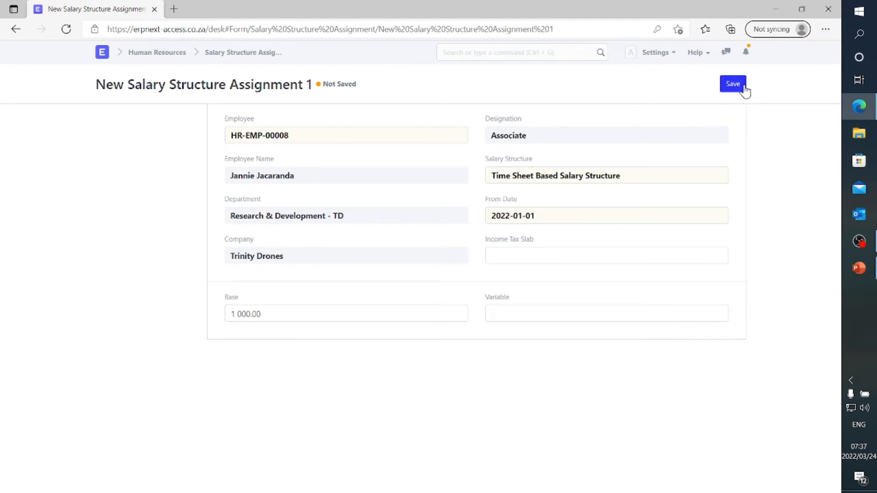
pyautogui.click(726, 86)
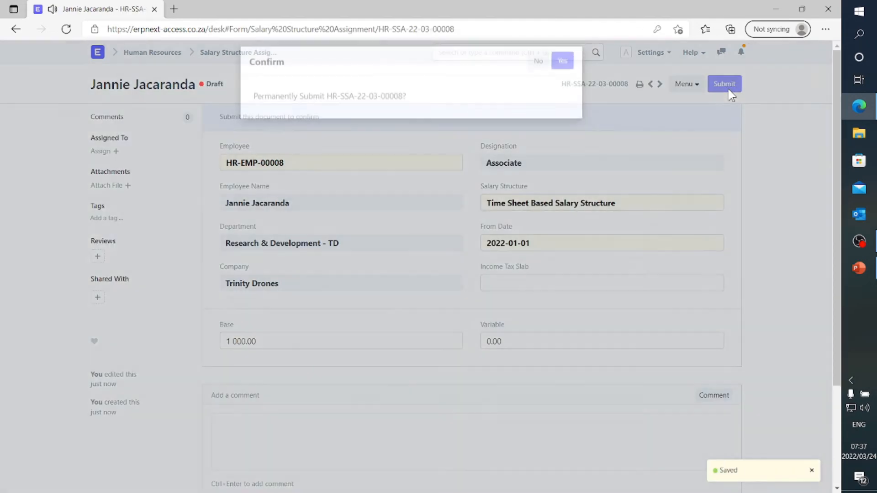
pyautogui.click(563, 77)
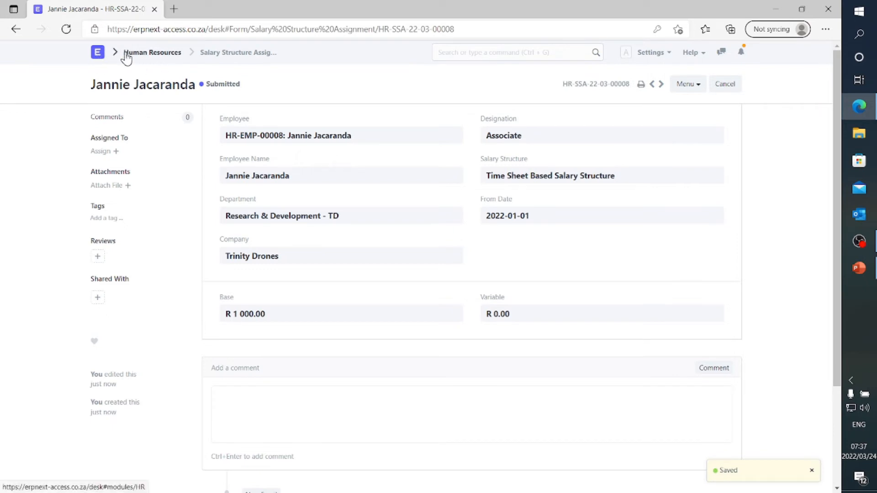
# - Go to the Projects module and open the 2022-03-23-Meetg task to examine its details
pyautogui.click(99, 56)
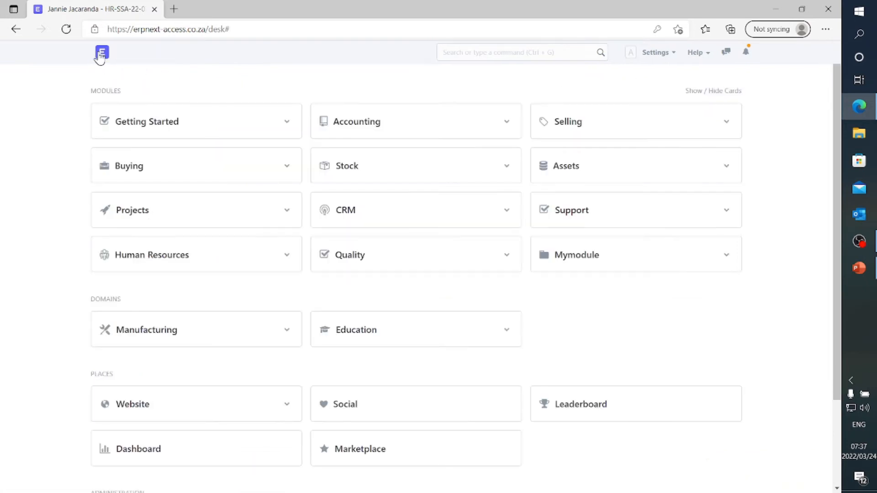
pyautogui.click(139, 213)
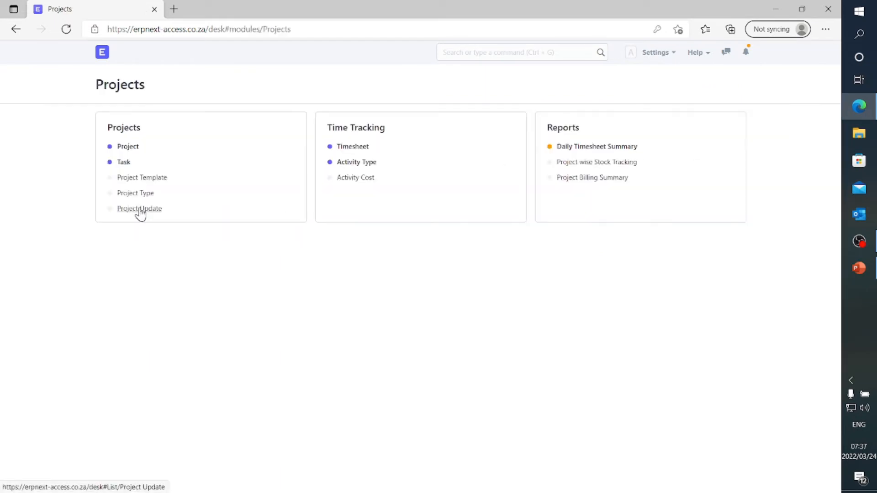
pyautogui.click(125, 165)
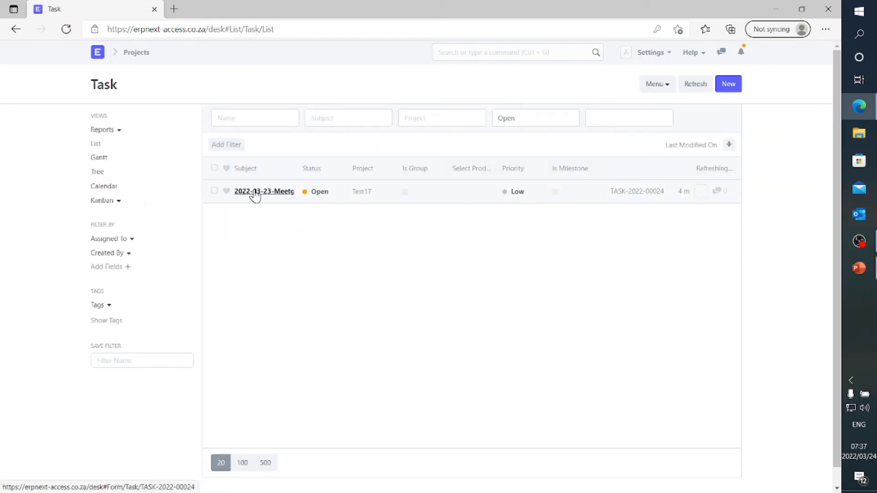
pyautogui.click(254, 193)
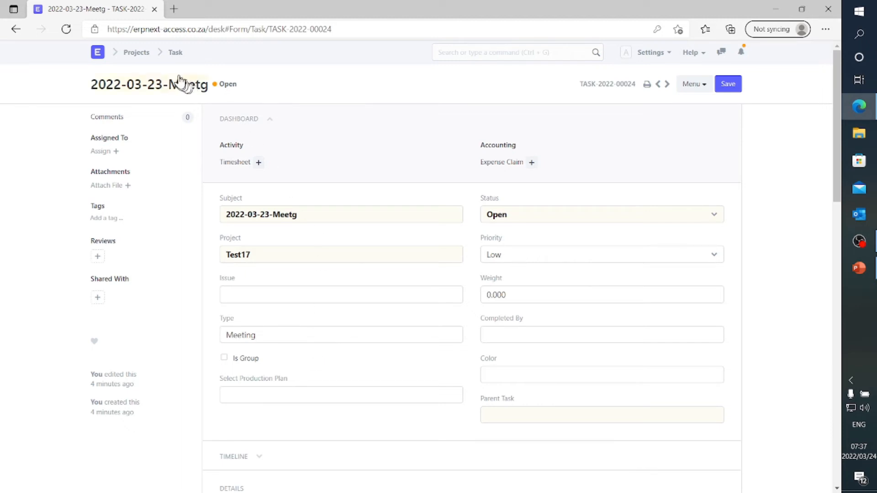
# - Open project Test17, view the tasks linked to it, and return to the Projects module
pyautogui.click(144, 56)
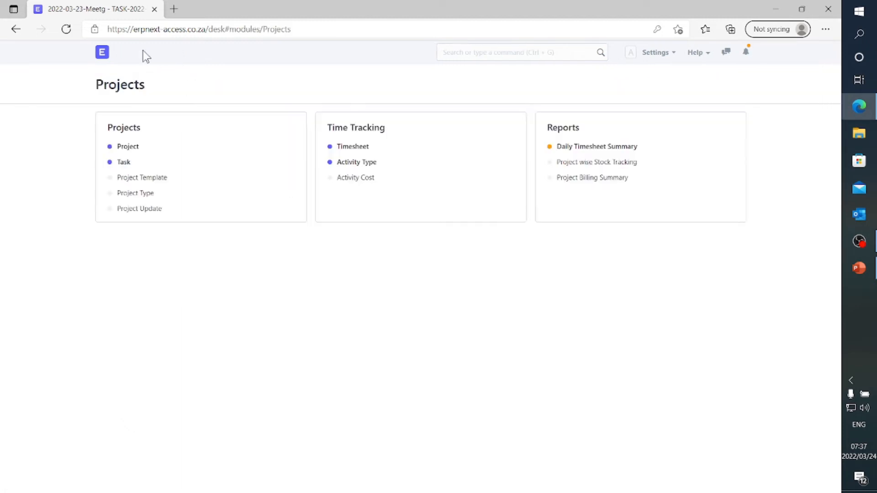
pyautogui.click(129, 148)
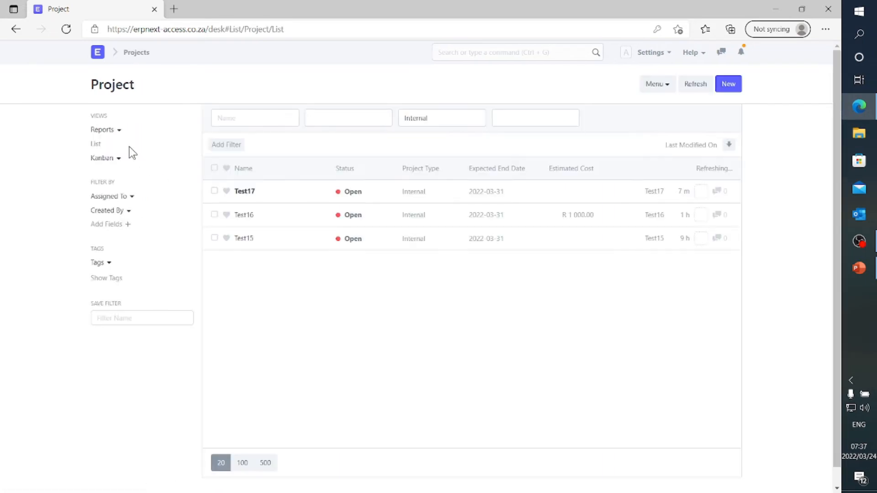
pyautogui.click(245, 192)
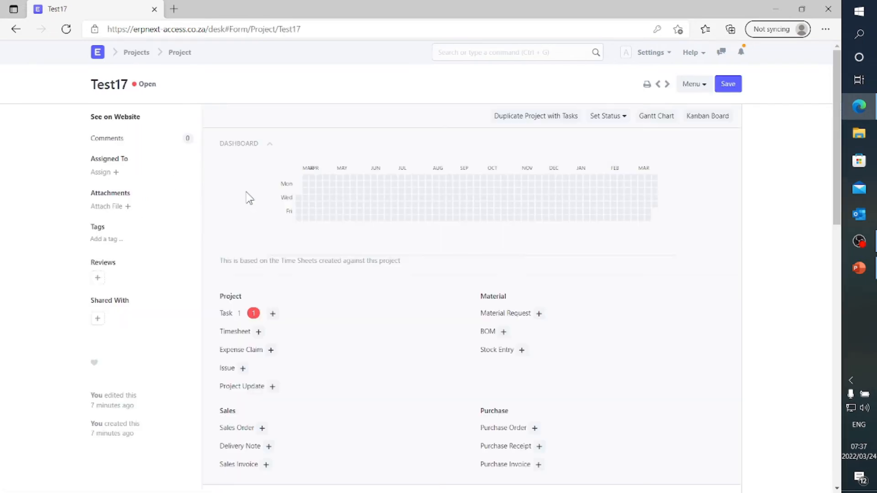
pyautogui.click(226, 314)
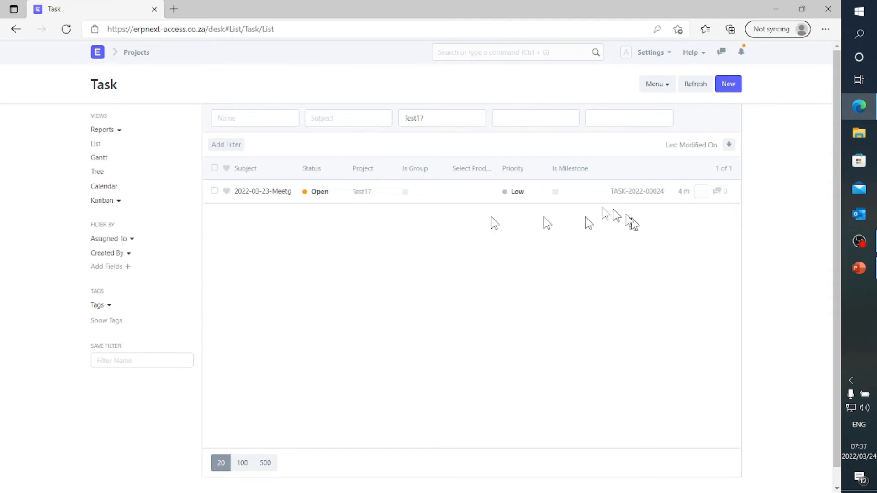
pyautogui.click(137, 60)
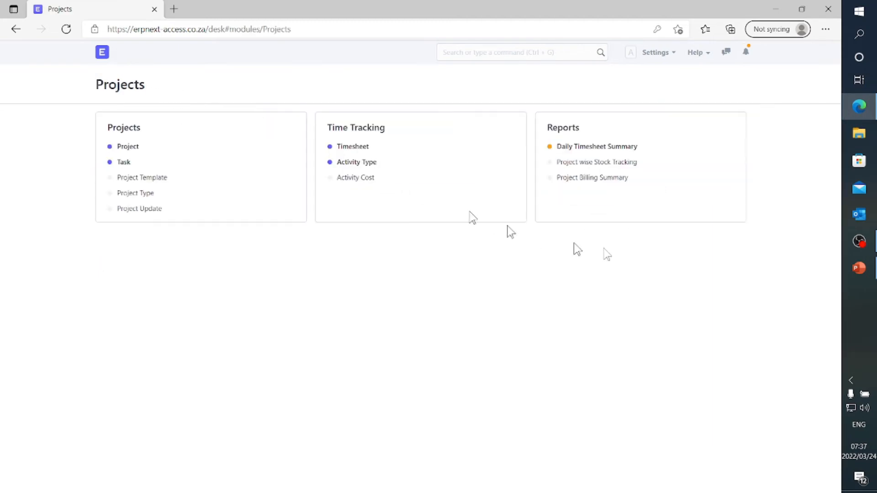
# - Switch to PowerPoint to examine the project-to-payroll flow diagram on slide 58, then return to Edge
pyautogui.click(856, 274)
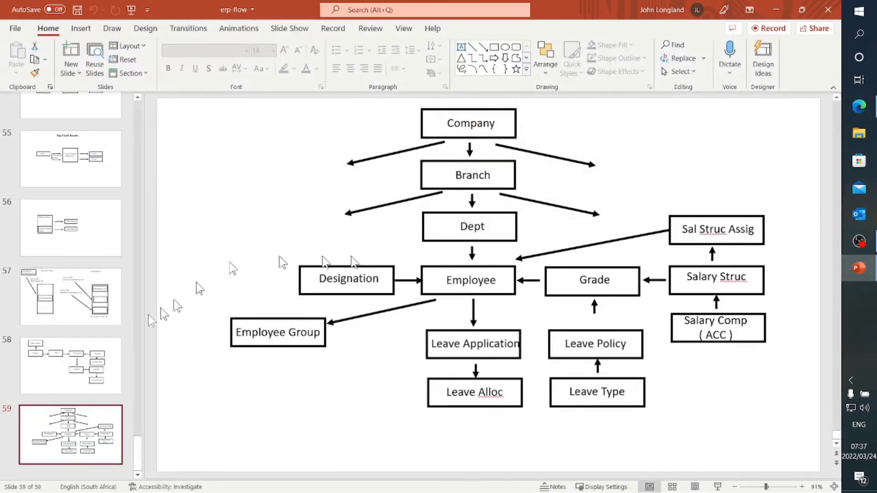
pyautogui.click(78, 373)
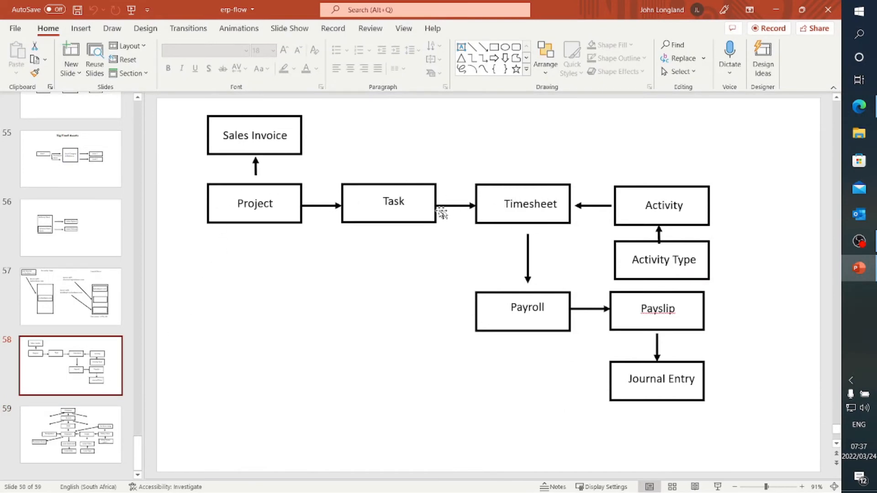
pyautogui.click(858, 106)
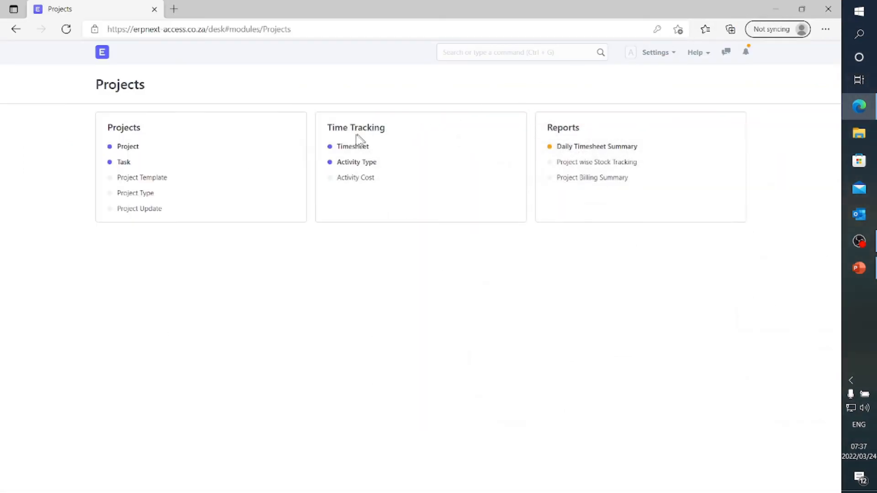
# - Open the 2022-03-23-Meetg task and create a new timesheet from it
pyautogui.click(124, 162)
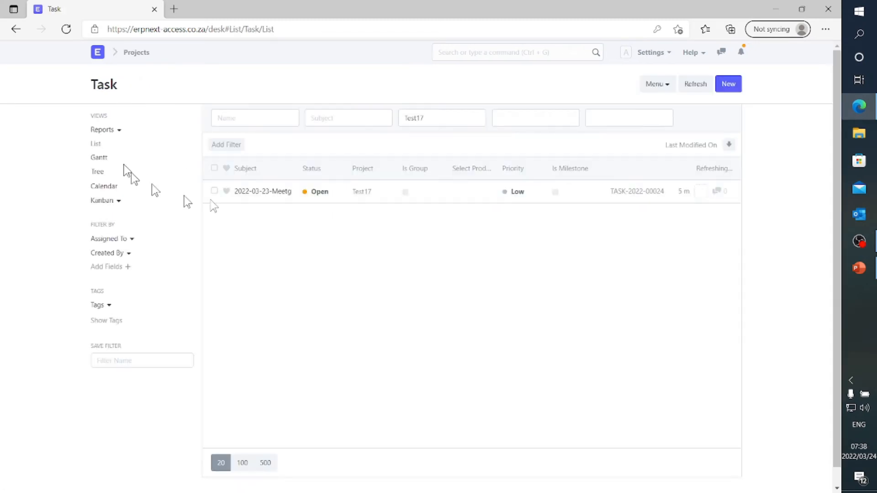
pyautogui.click(279, 192)
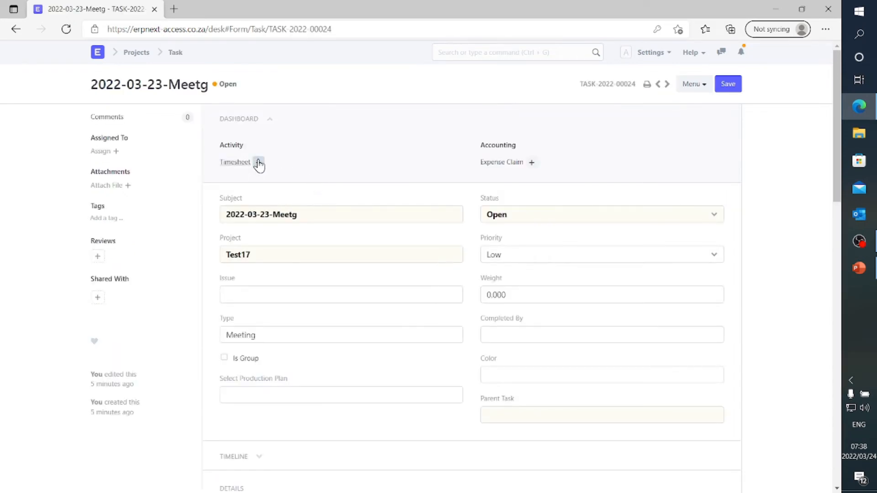
pyautogui.click(258, 164)
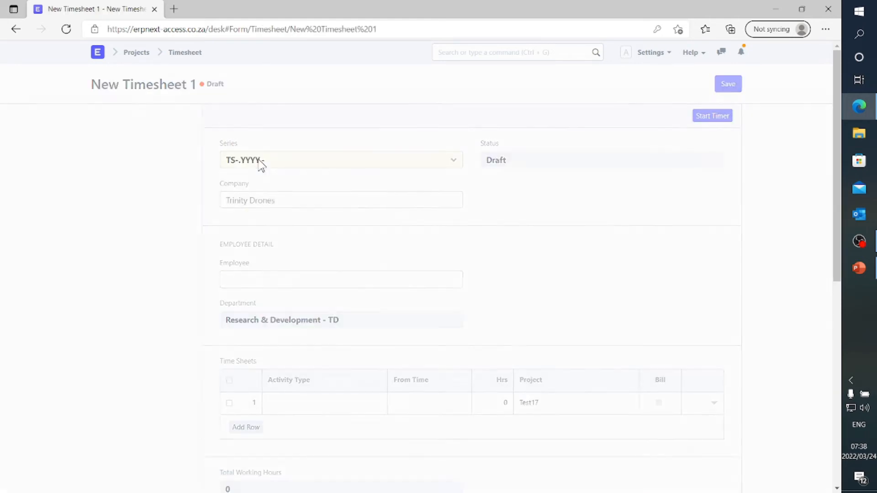
# - Set the timesheet's company to Trinity Drones and select the new Research & Development employee
pyautogui.click(254, 202)
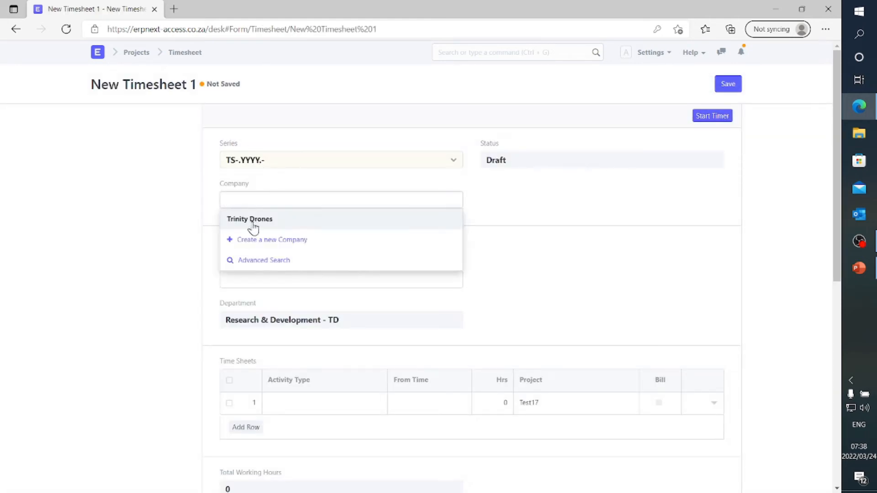
pyautogui.click(253, 221)
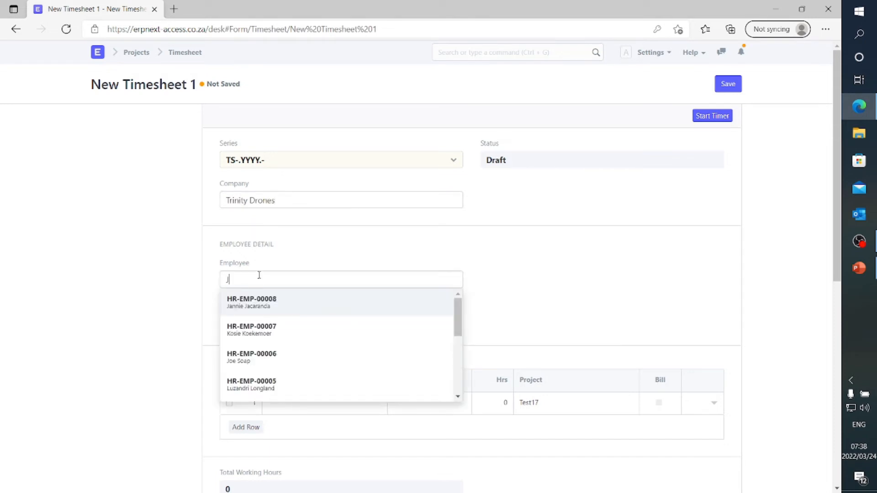
pyautogui.click(242, 305)
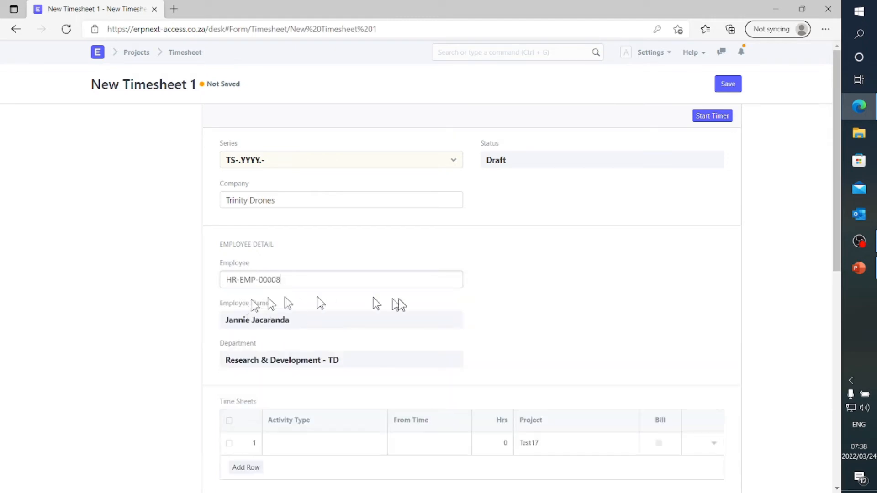
# - Open the first time sheet row for editing and set its activity type to Meeting
pyautogui.scroll(-5, 398, 297)
pyautogui.scroll(-1, 399, 299)
pyautogui.scroll(3, 398, 304)
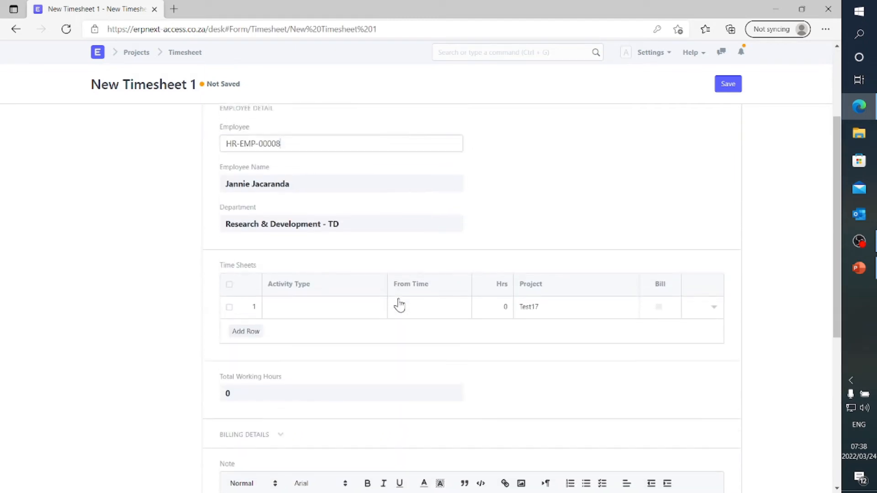
pyautogui.scroll(-1, 409, 303)
pyautogui.click(714, 240)
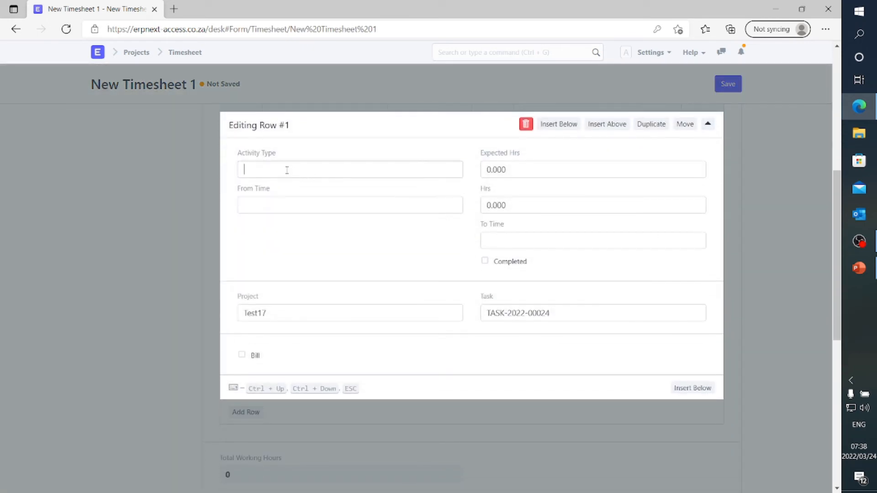
pyautogui.click(287, 170)
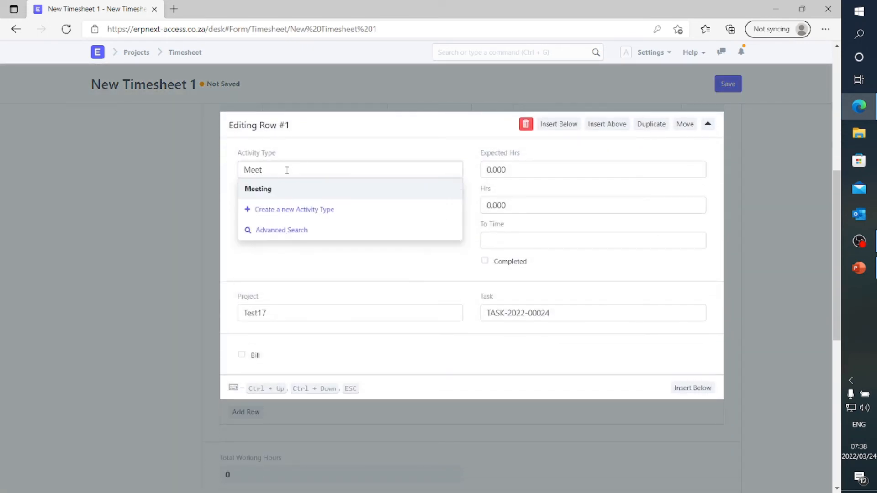
pyautogui.click(279, 187)
pyautogui.click(268, 202)
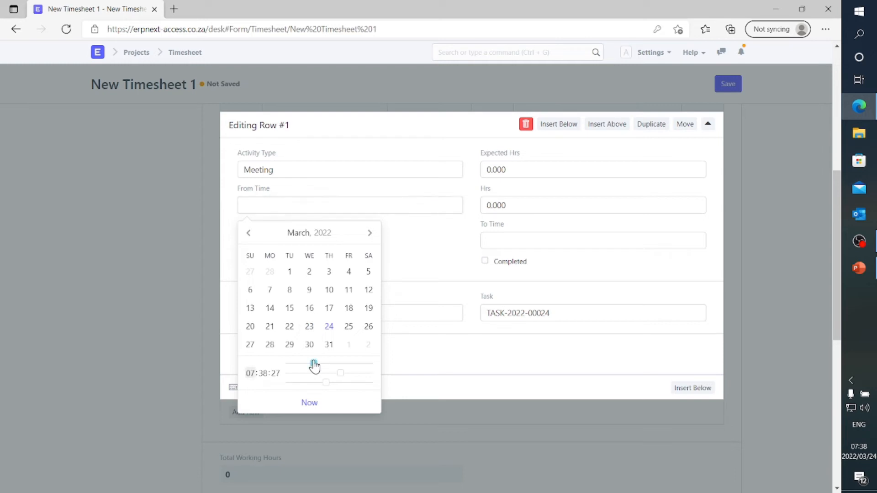
pyautogui.moveTo(340, 373); pyautogui.dragTo(276, 384)
pyautogui.click(310, 327)
pyautogui.click(499, 240)
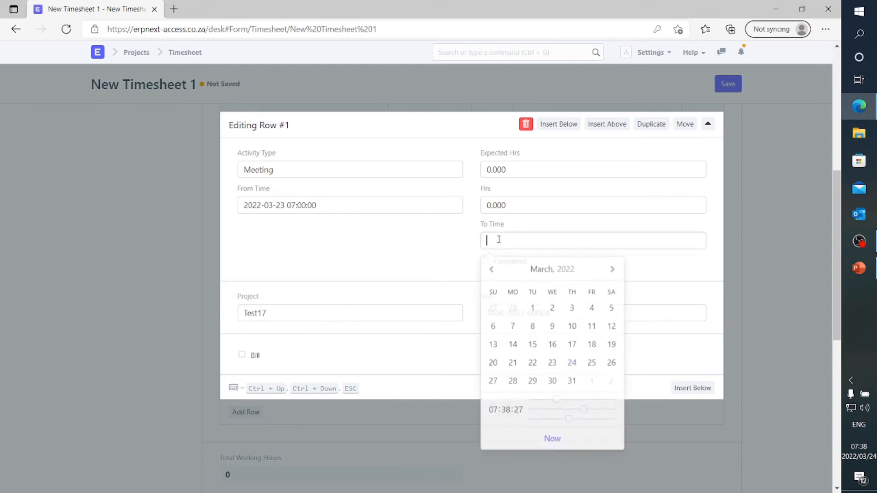
pyautogui.moveTo(557, 399); pyautogui.dragTo(560, 401)
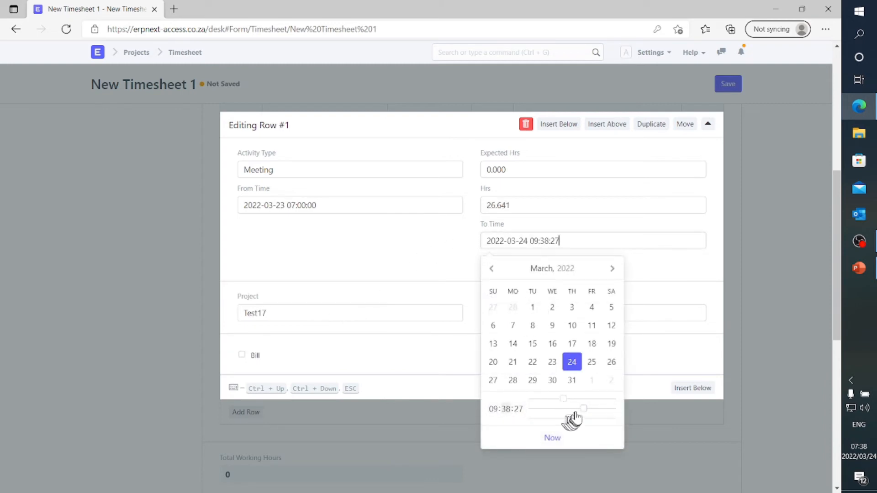
pyautogui.moveTo(581, 408); pyautogui.dragTo(539, 418)
pyautogui.click(550, 363)
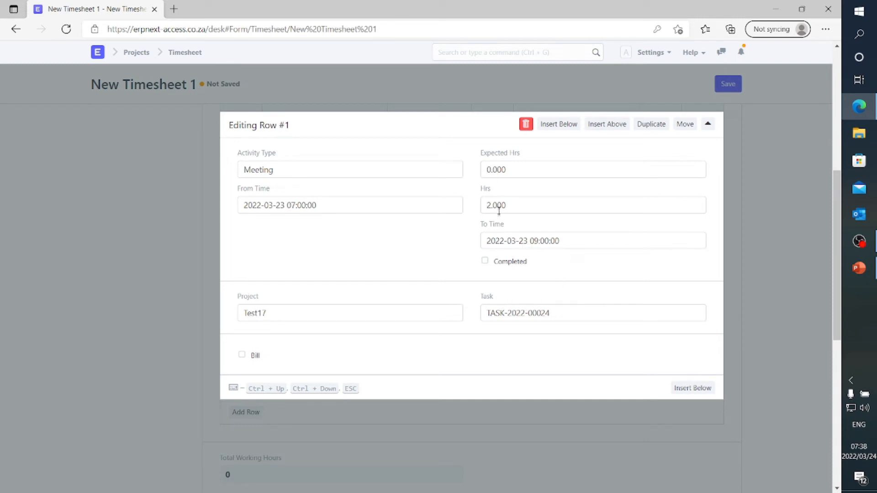
# - Set the row's expected hours to 1 and make it billable with 2 billing hours
pyautogui.click(529, 169)
pyautogui.write('1')
pyautogui.click(406, 254)
pyautogui.click(242, 354)
pyautogui.scroll(-1, 243, 355)
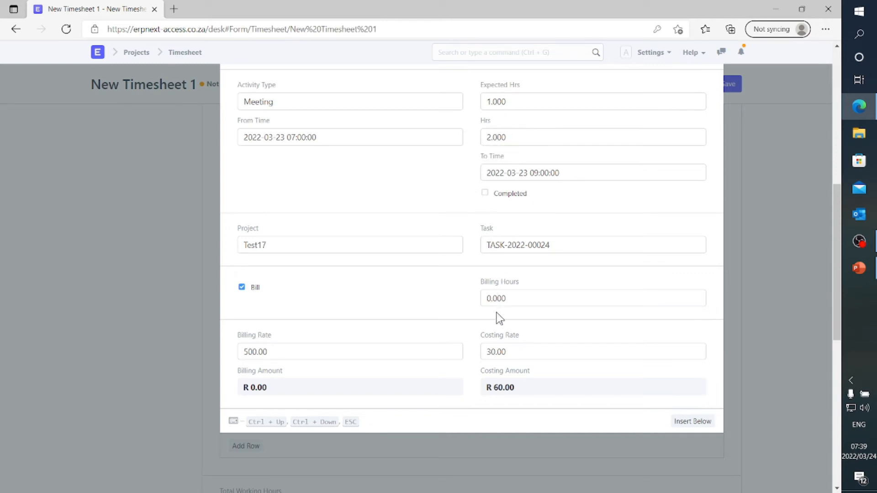
pyautogui.click(508, 302)
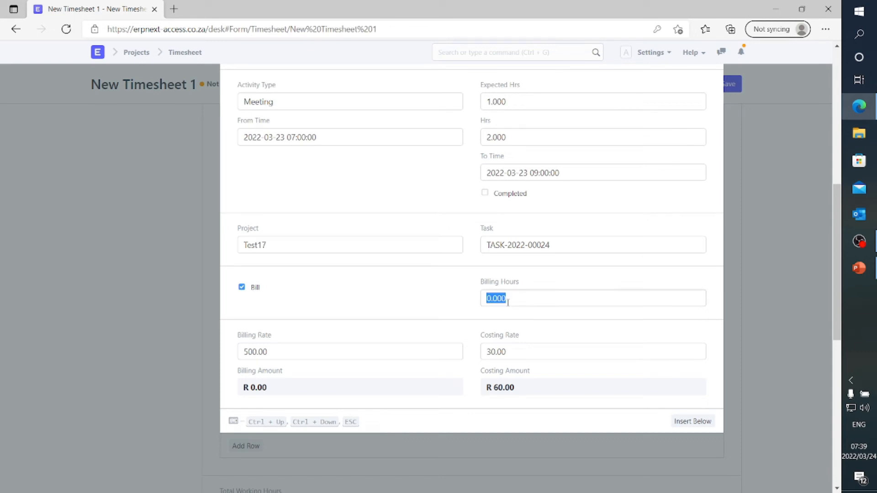
pyautogui.write('2')
pyautogui.click(433, 288)
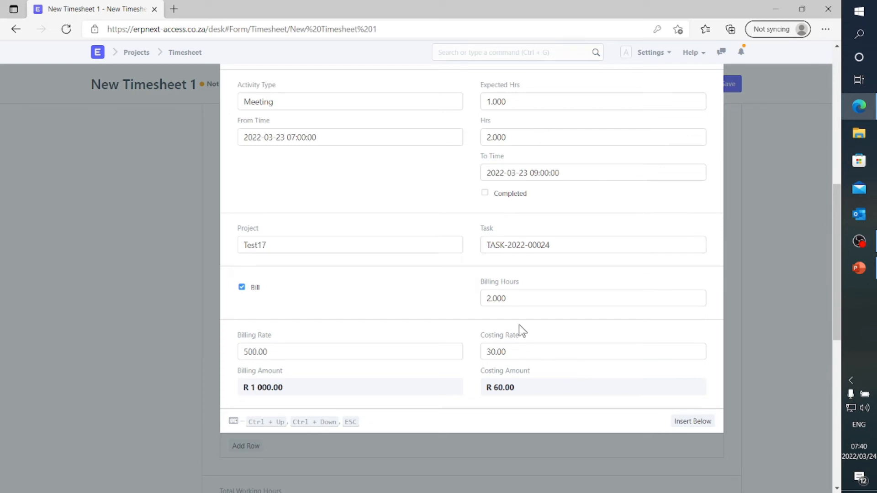
# - Mark the Meeting row as completed and close the row editor
pyautogui.click(484, 192)
pyautogui.scroll(3, 474, 270)
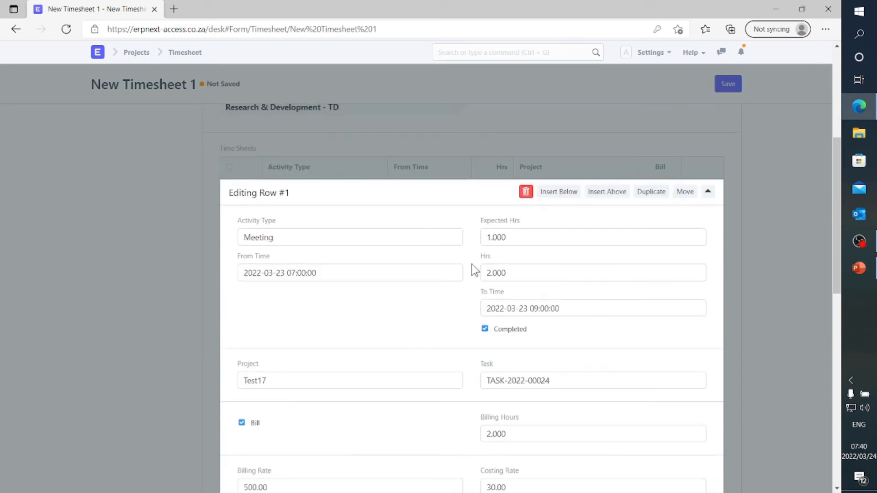
pyautogui.click(113, 249)
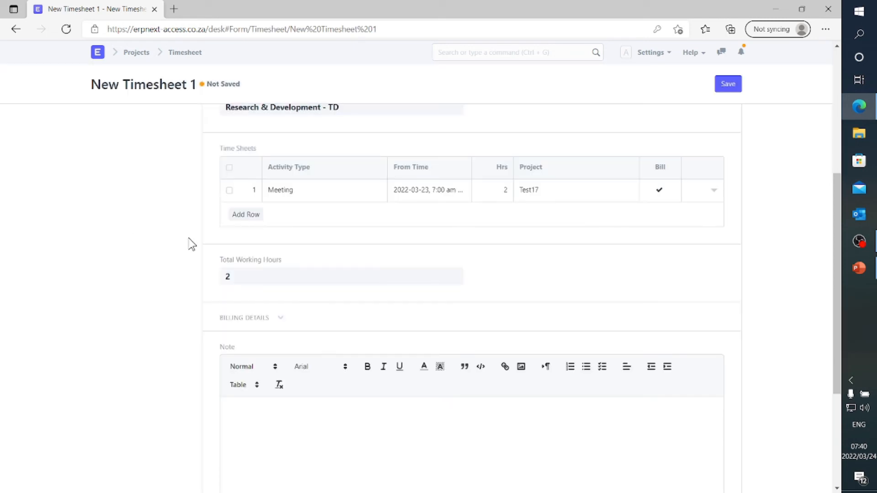
# - Save and submit the timesheet, and return to the Projects module
pyautogui.scroll(5, 433, 249)
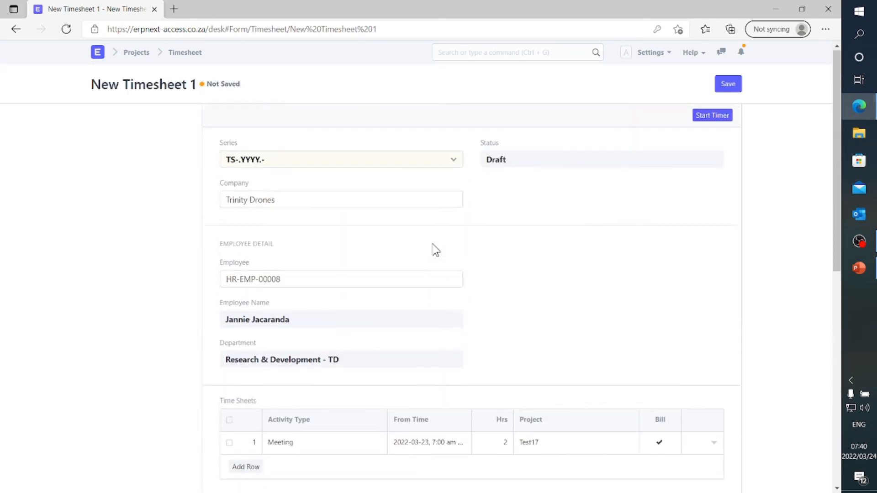
pyautogui.click(734, 83)
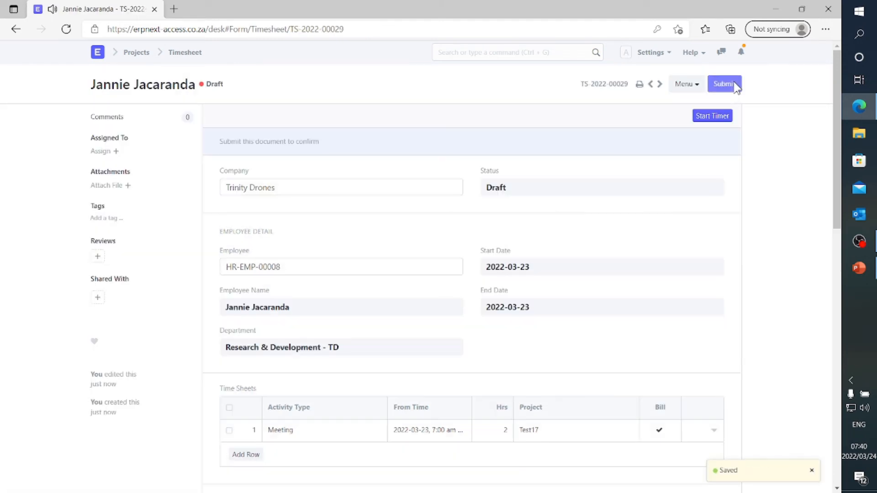
pyautogui.click(735, 85)
pyautogui.click(565, 74)
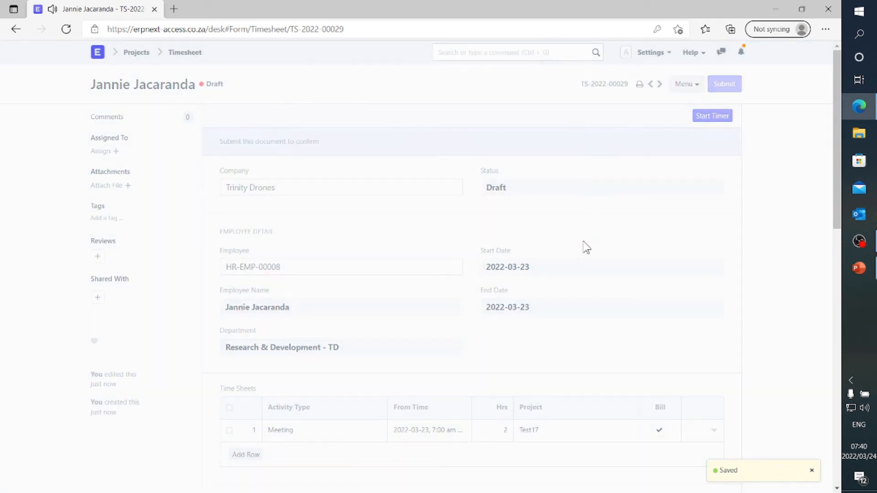
pyautogui.click(134, 53)
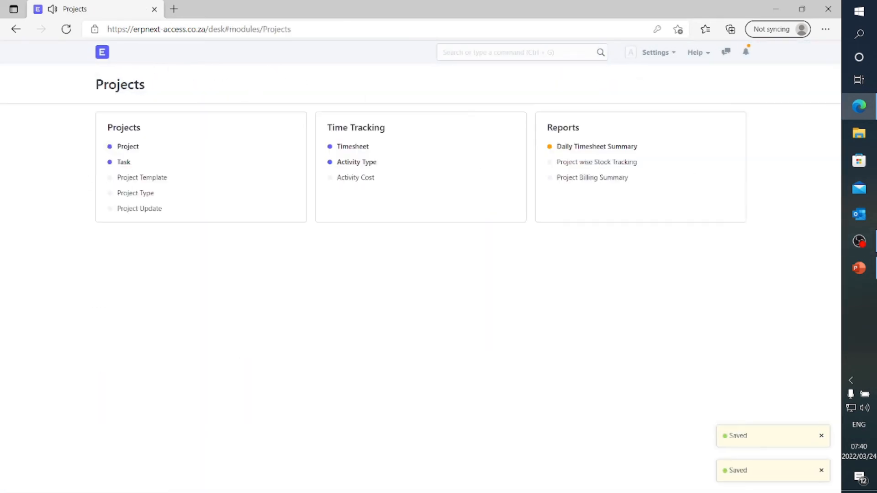
# - Switch to PowerPoint to examine the employee and salary structure diagram on slide 59, and return to Edge
pyautogui.click(860, 269)
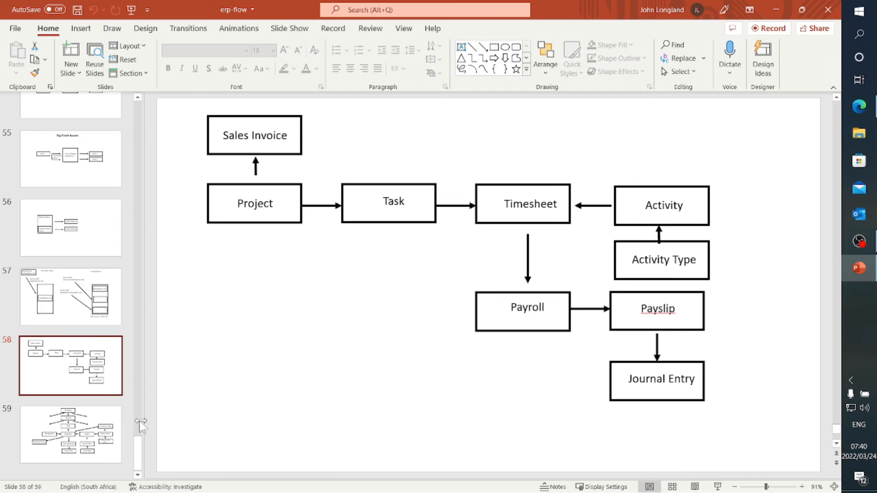
pyautogui.click(115, 427)
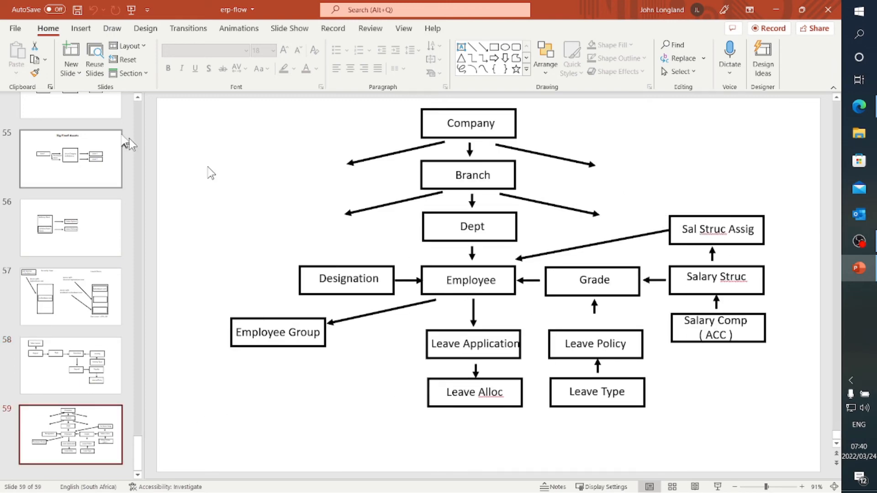
pyautogui.click(775, 10)
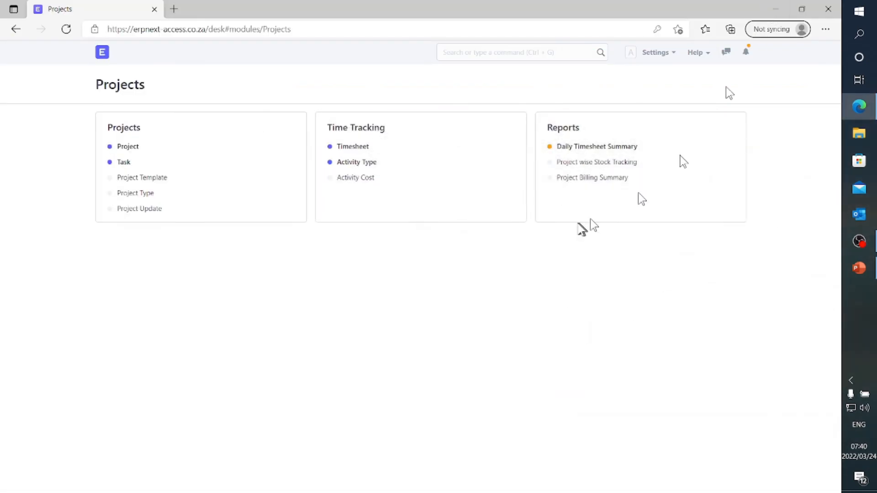
# - View the Payroll Entry list in the Human Resources module and return to the module page
pyautogui.click(102, 53)
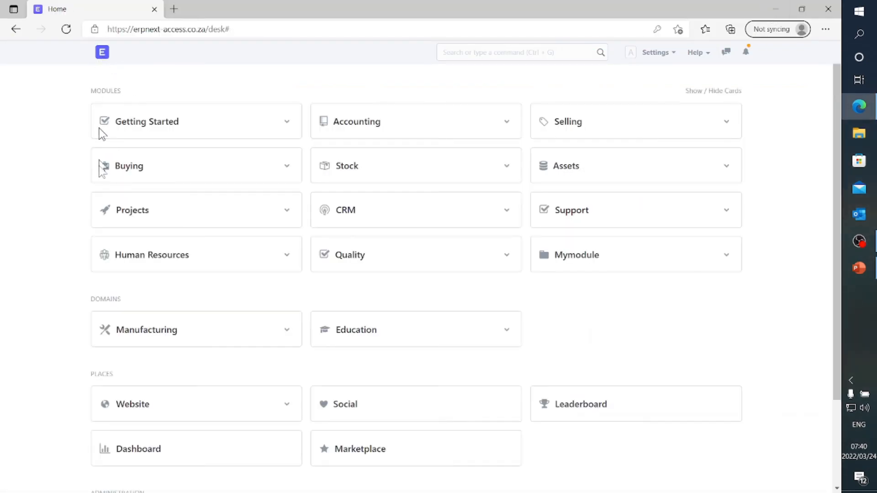
pyautogui.click(133, 261)
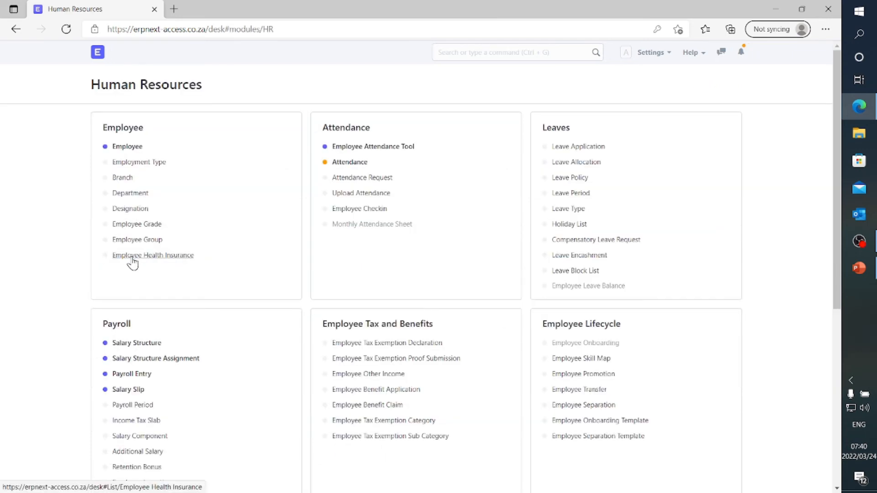
pyautogui.click(144, 375)
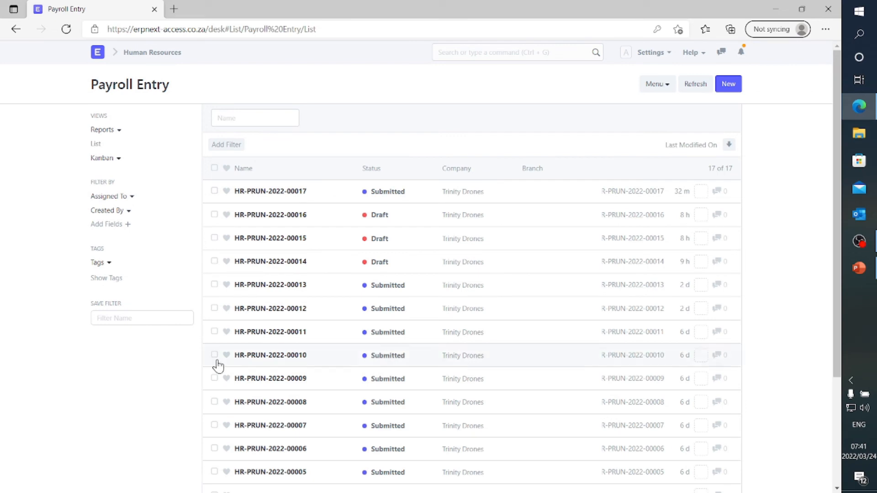
pyautogui.click(132, 53)
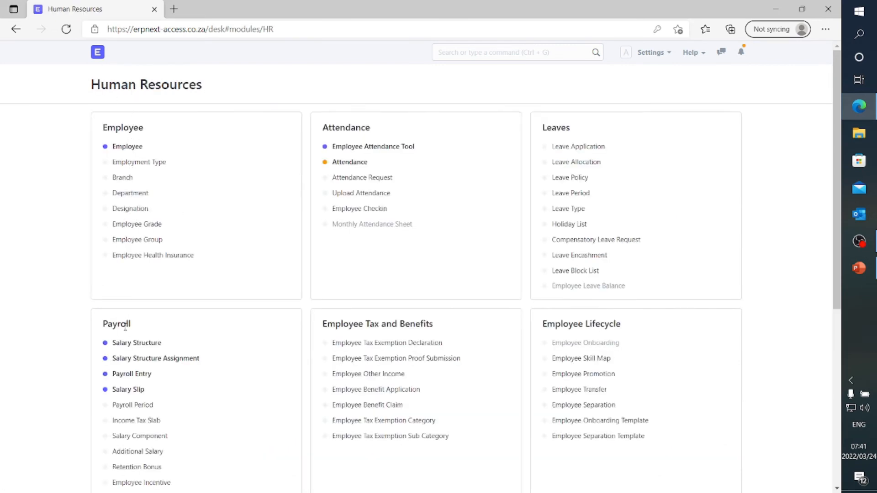
# - Check the department and grade details in the new employee's record, and return to Human Resources
pyautogui.click(133, 147)
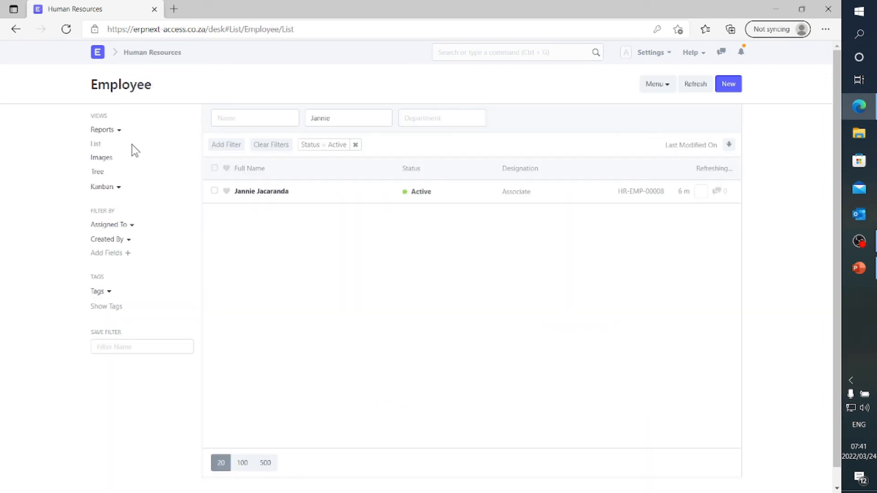
pyautogui.click(272, 191)
pyautogui.scroll(-3, 274, 330)
pyautogui.scroll(-10, 274, 330)
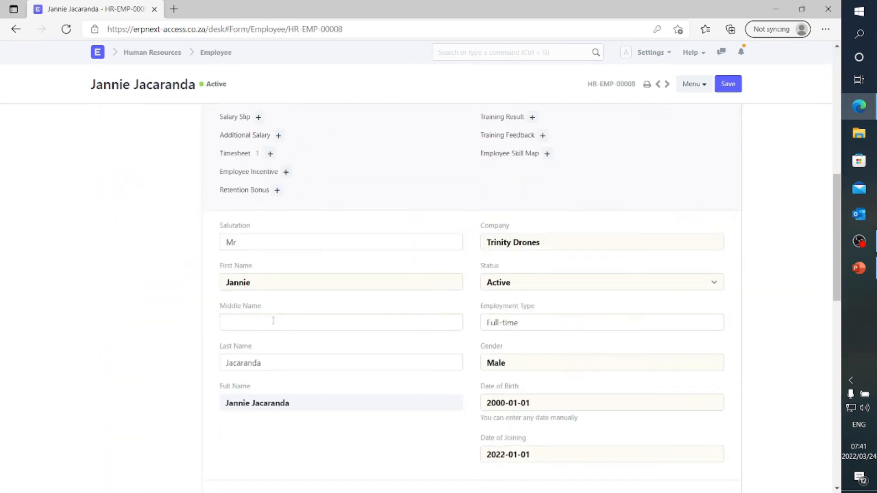
pyautogui.click(312, 281)
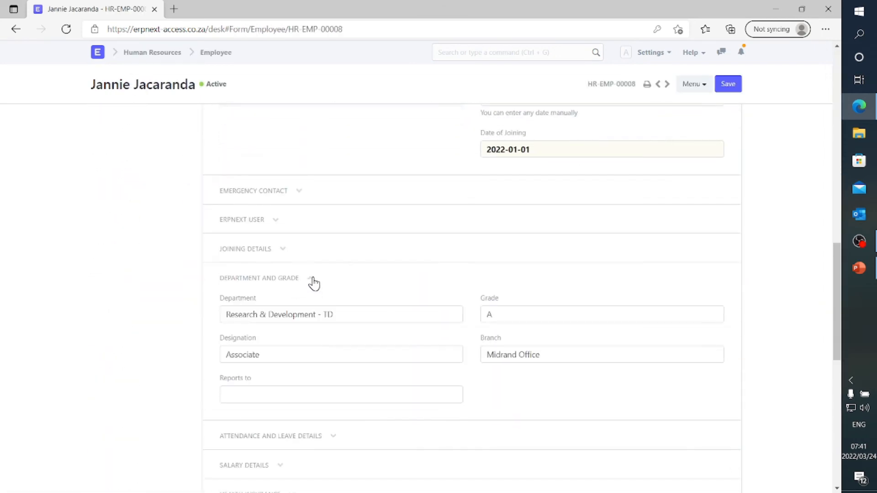
pyautogui.click(131, 53)
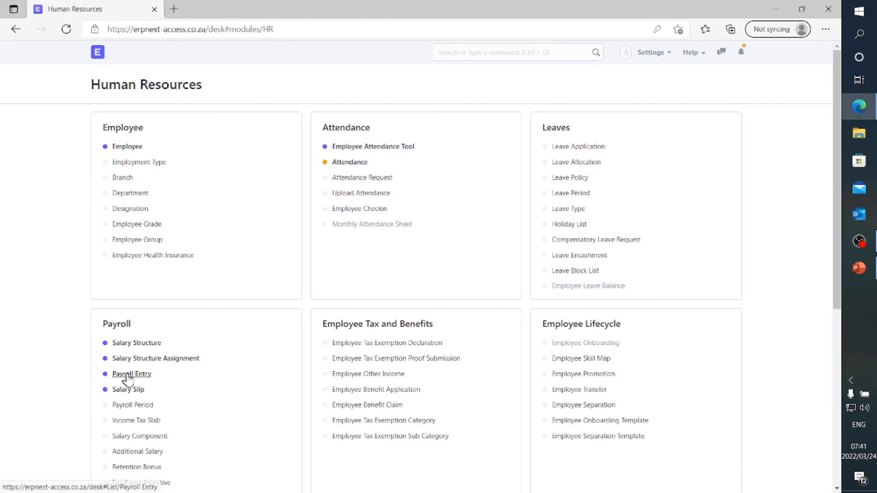
# - Create a new payroll entry with the payroll frequency set to Monthly
pyautogui.click(128, 373)
pyautogui.click(732, 91)
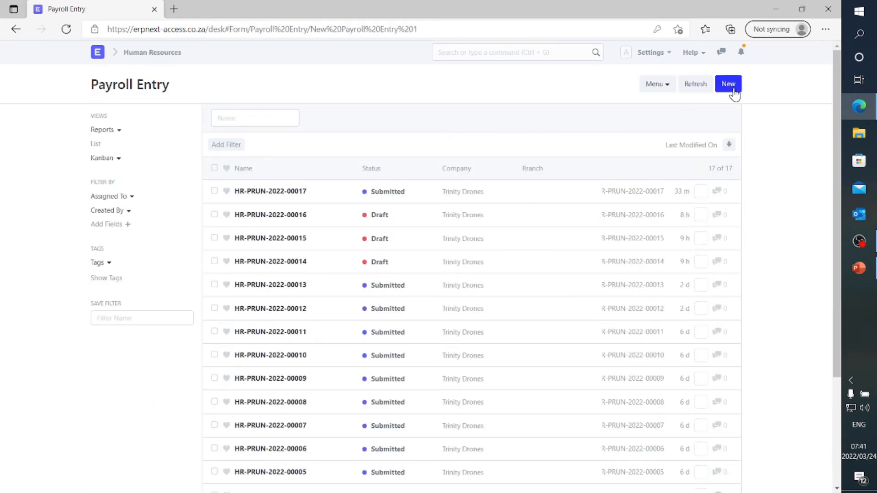
pyautogui.click(255, 201)
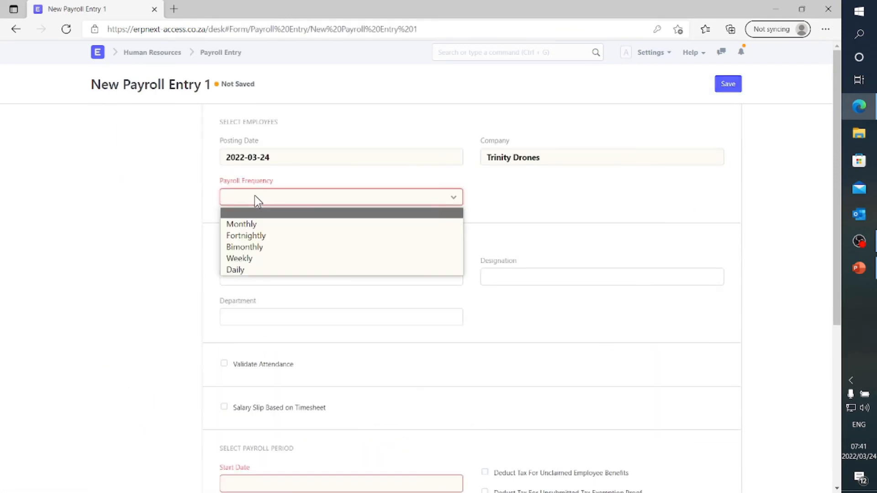
pyautogui.click(260, 225)
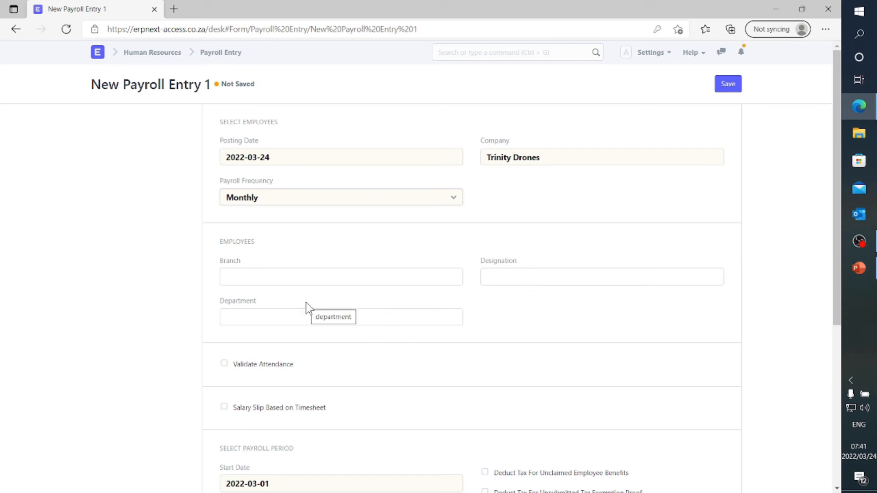
# - Set the payroll entry's designation to Associate, leave the branch blank, and base the salary slip on the timesheet
pyautogui.click(523, 282)
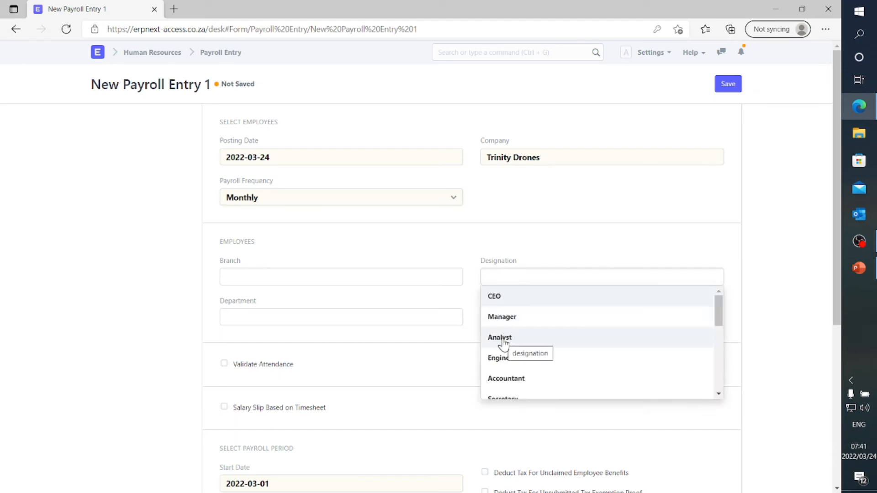
pyautogui.scroll(-1, 512, 352)
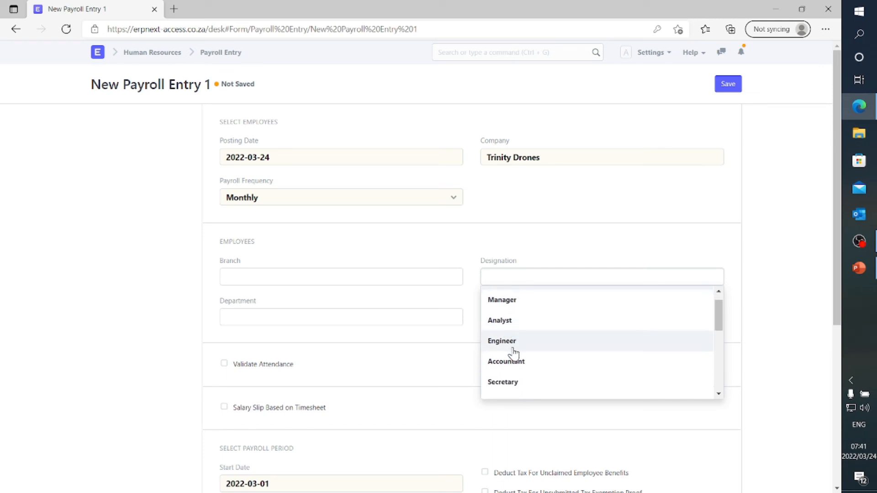
pyautogui.scroll(-1, 513, 353)
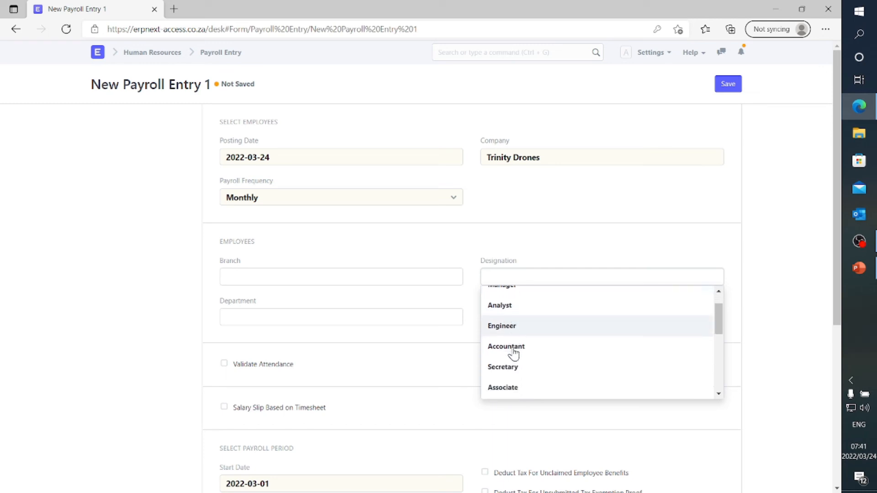
pyautogui.click(518, 393)
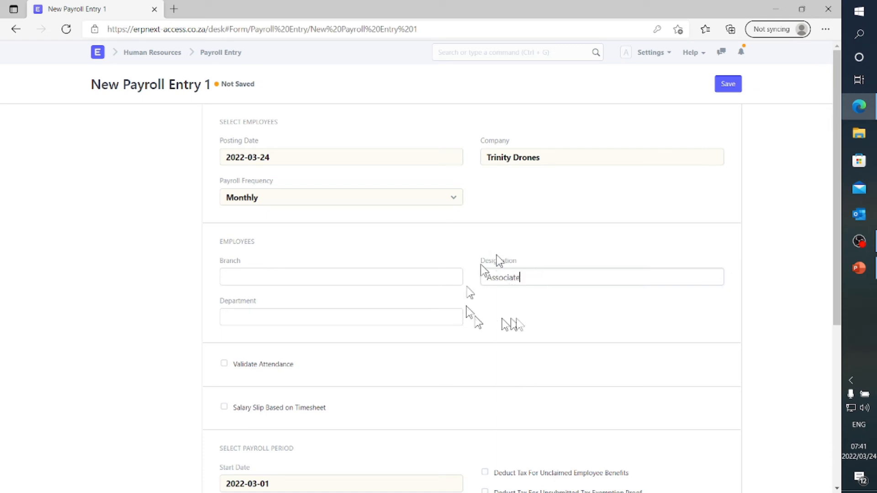
pyautogui.click(255, 276)
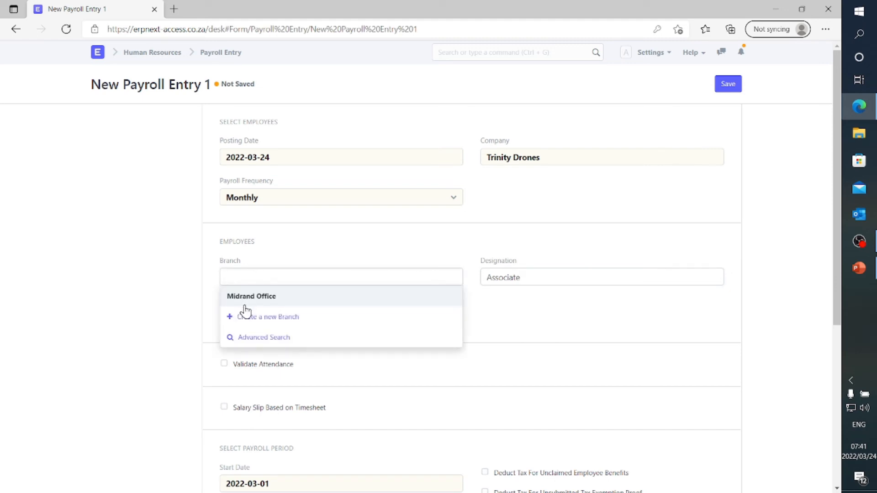
pyautogui.click(289, 241)
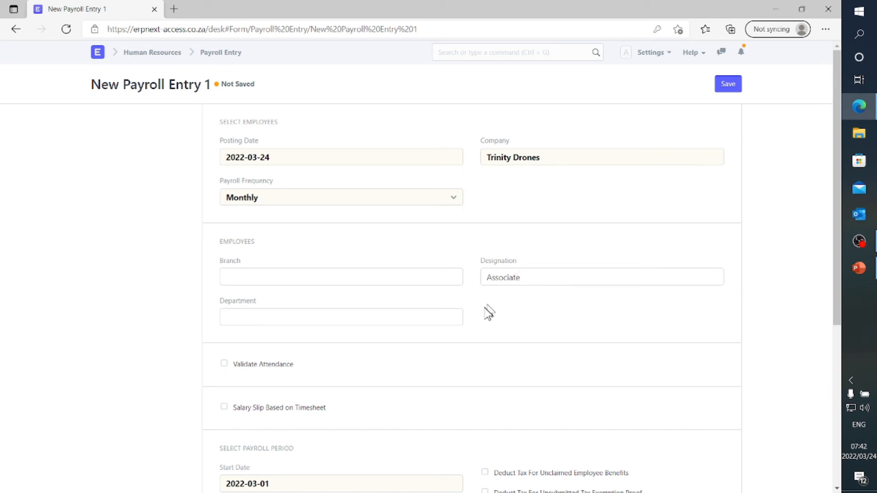
pyautogui.click(223, 407)
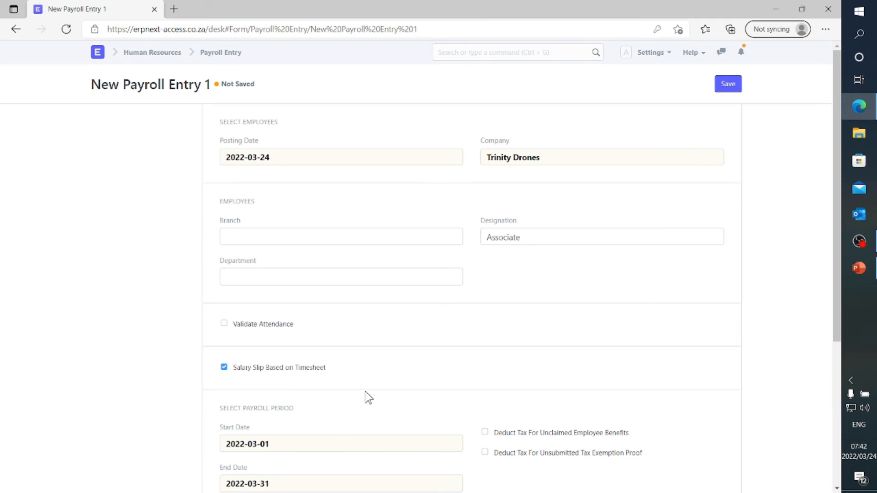
# - Assign project Test17 and the payment account Capitec - TD to the payroll entry
pyautogui.scroll(-3, 366, 397)
pyautogui.scroll(3, 269, 315)
pyautogui.scroll(-4, 284, 186)
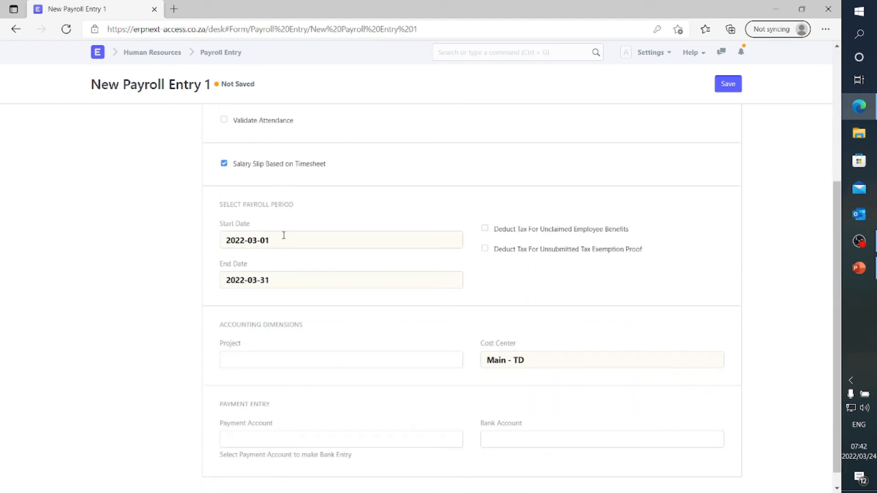
pyautogui.click(269, 356)
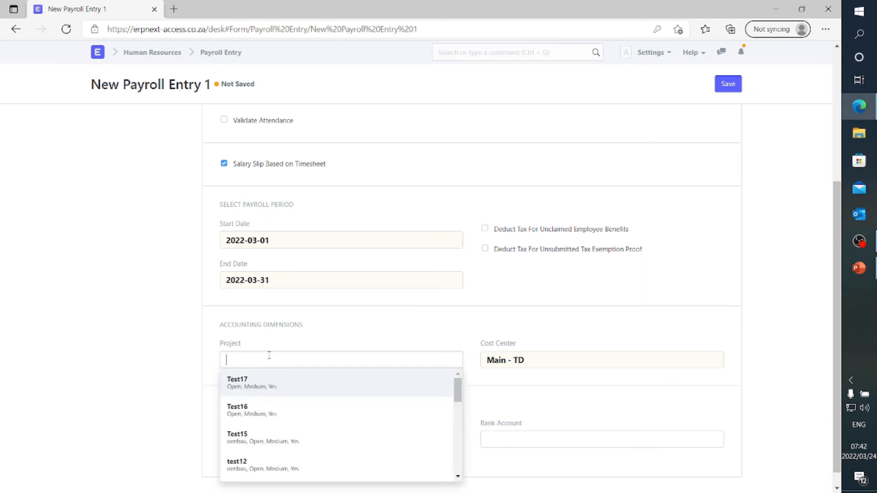
pyautogui.click(269, 386)
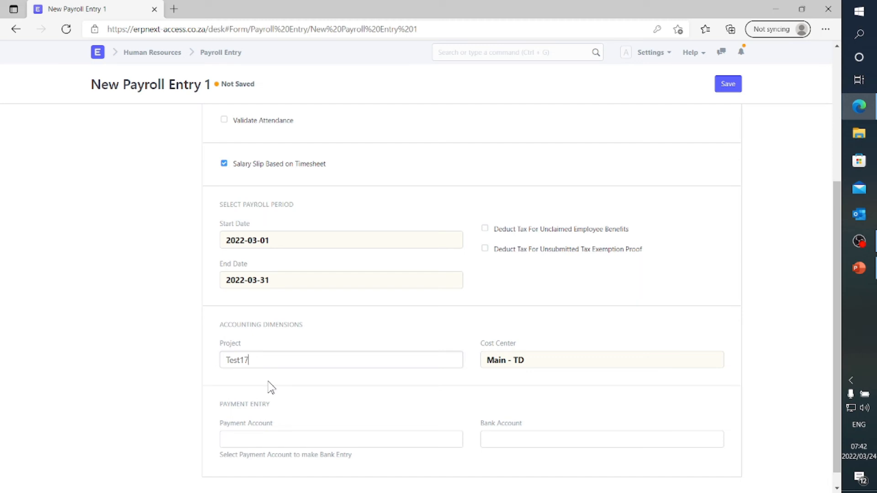
pyautogui.click(267, 434)
pyautogui.write('Capi')
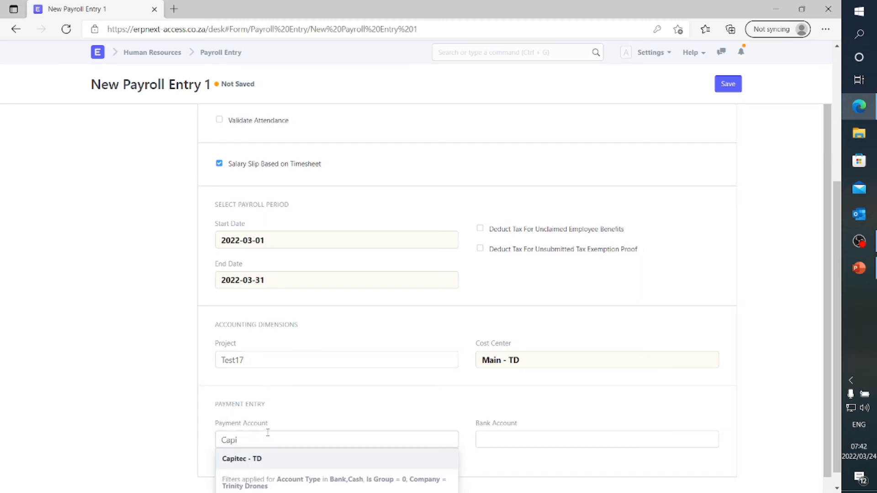
pyautogui.click(268, 459)
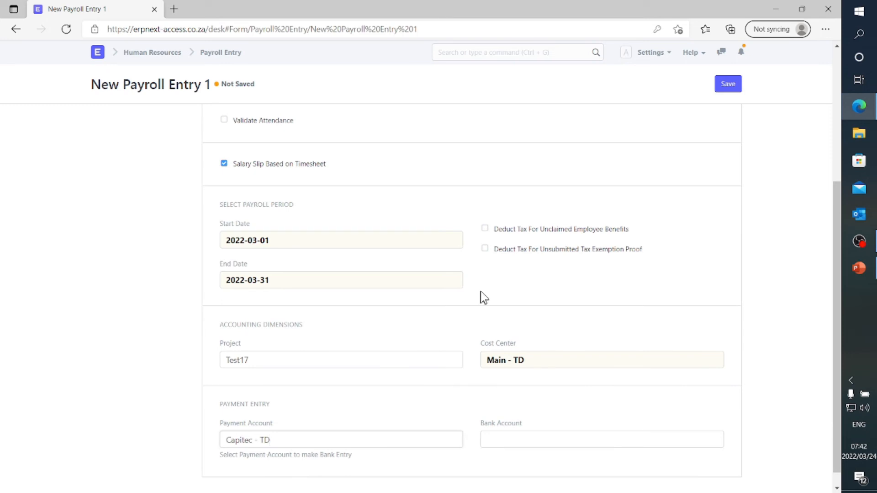
# - Save the payroll entry and create salary slips for the employees it fetches
pyautogui.scroll(5, 481, 292)
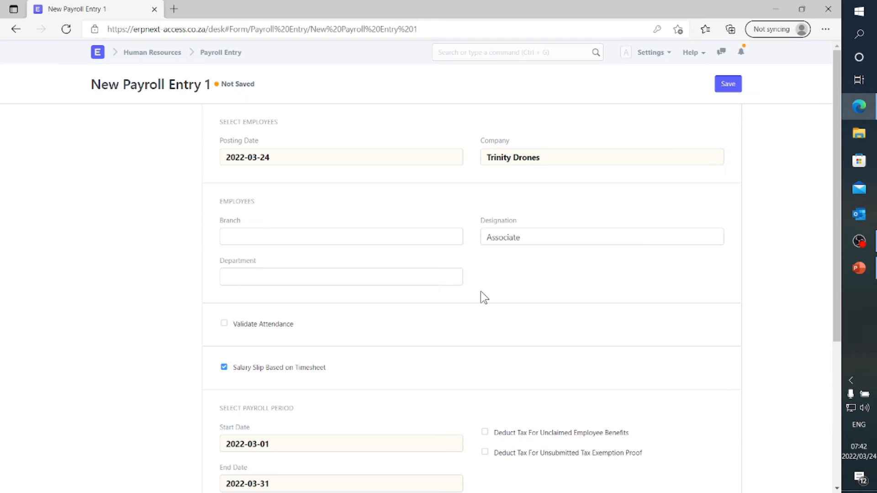
pyautogui.click(729, 88)
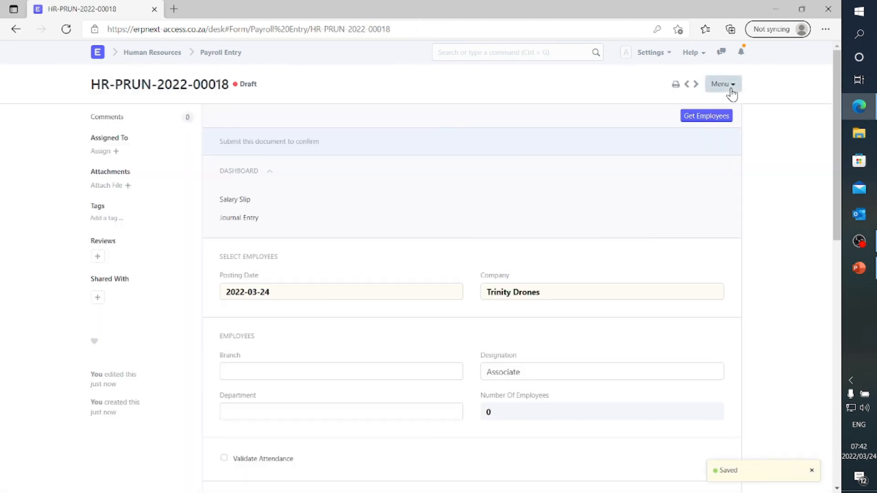
pyautogui.click(703, 120)
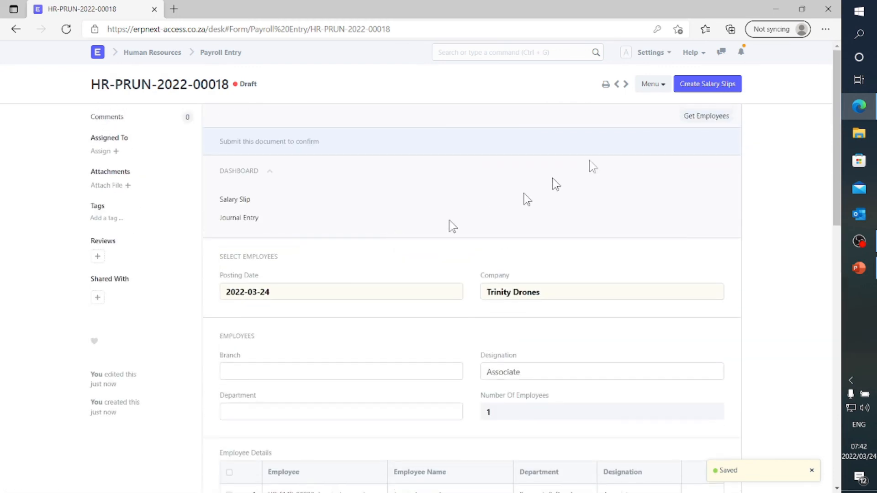
pyautogui.click(706, 88)
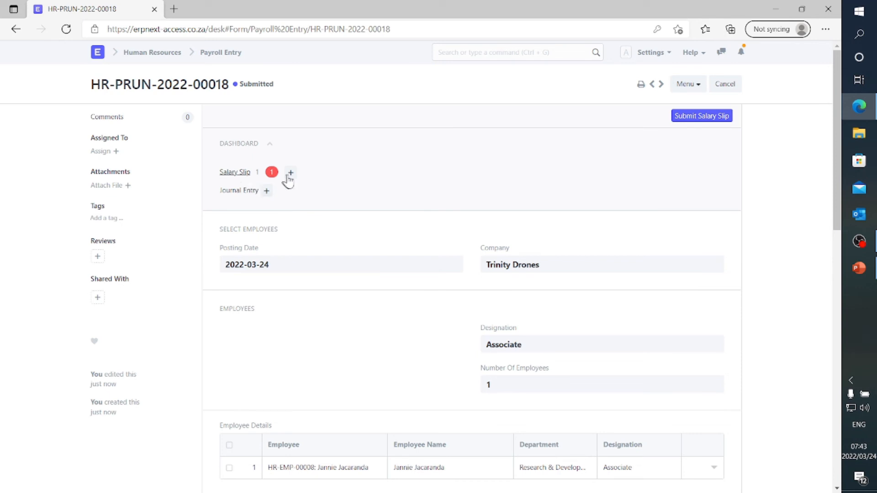
# - Submit the salary slip with its accrual journal entry and dismiss the resulting message
pyautogui.click(718, 121)
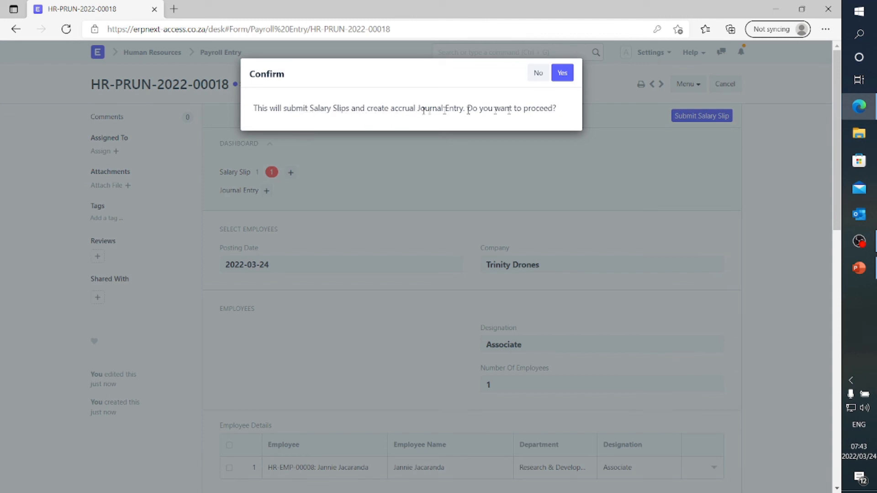
pyautogui.click(564, 75)
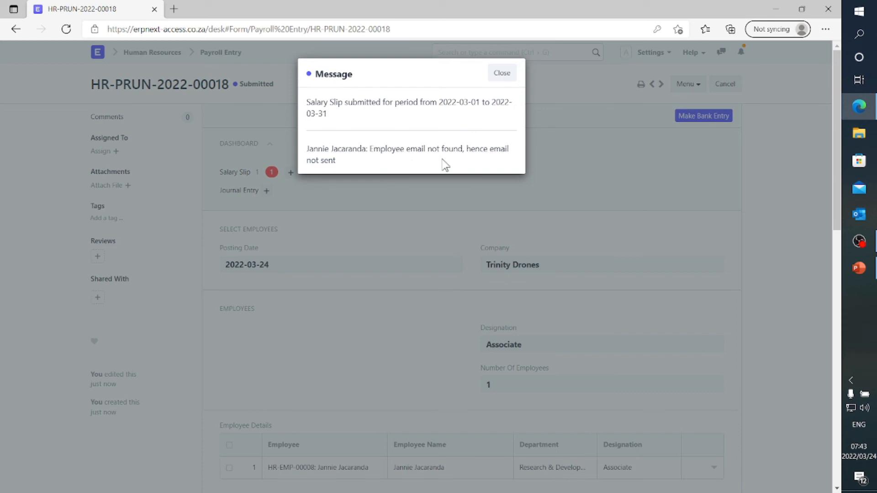
pyautogui.click(503, 75)
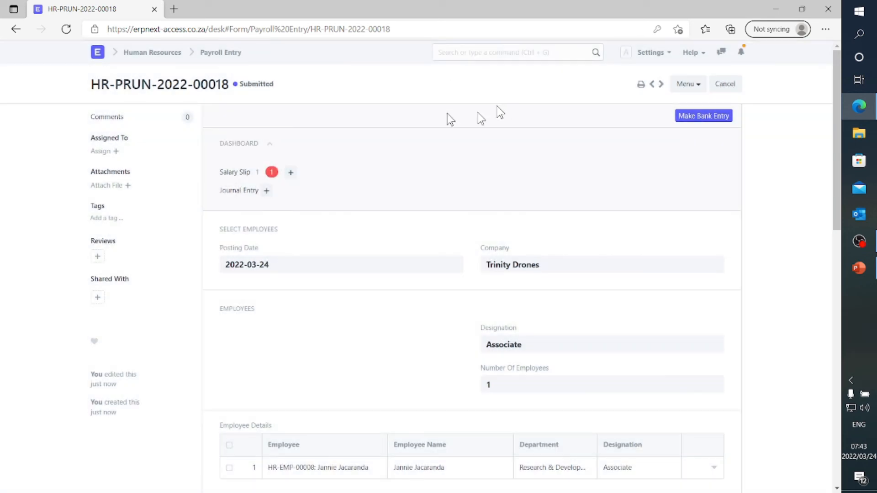
# - Open the newest 2120 - Payroll Payable - TD journal entry in Accounting to review its debit and credit accounts
pyautogui.click(176, 59)
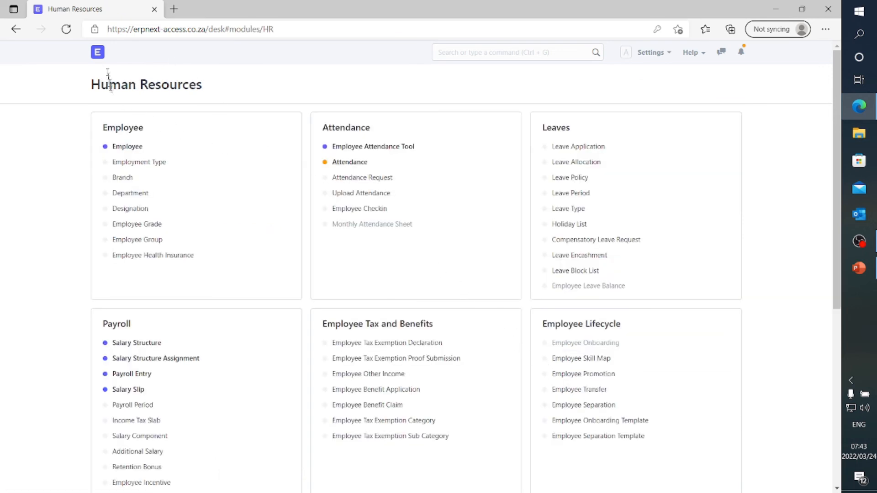
pyautogui.click(97, 52)
pyautogui.click(355, 126)
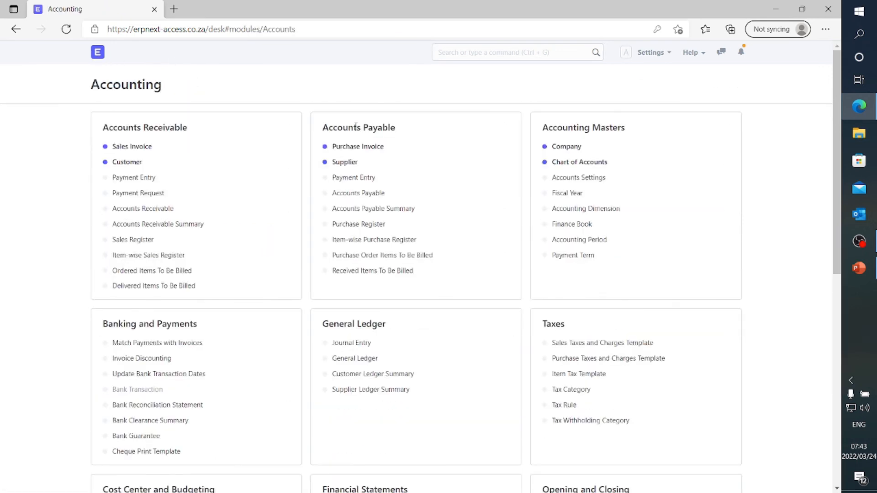
pyautogui.click(358, 347)
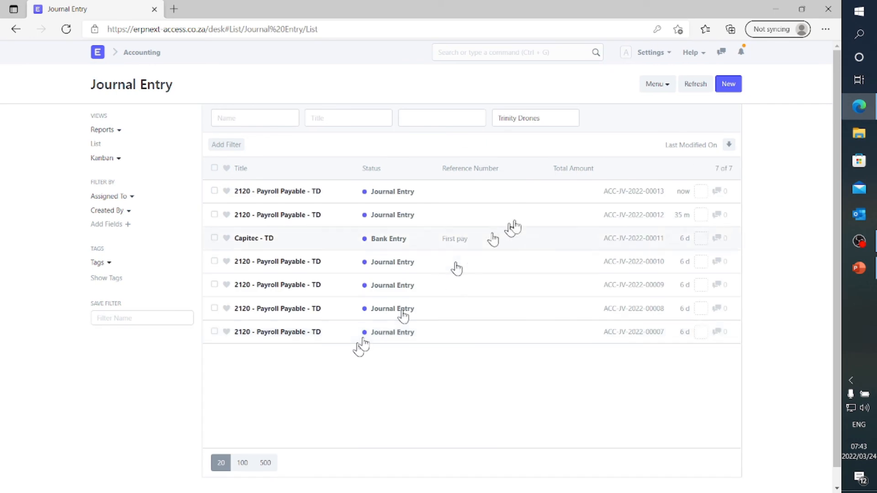
pyautogui.click(282, 198)
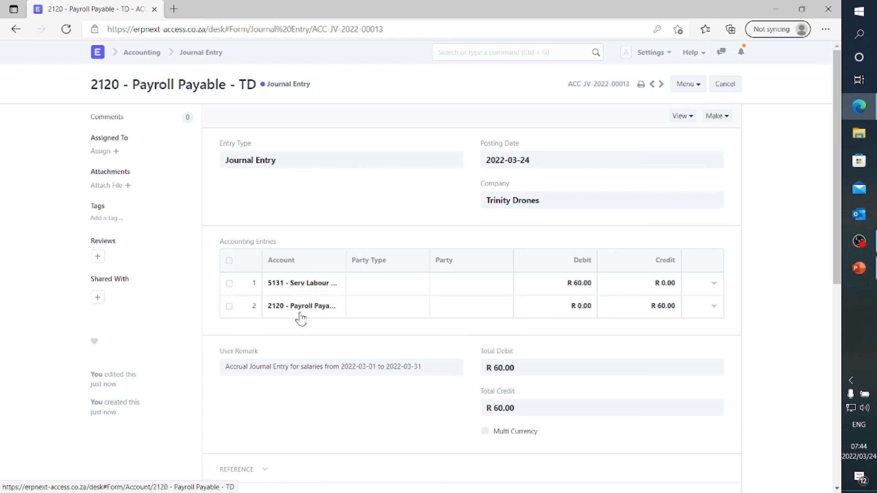
# - Check the service labour expense accounts in the Chart of Accounts, and reopen the newest Payroll Payable journal entry
pyautogui.click(145, 59)
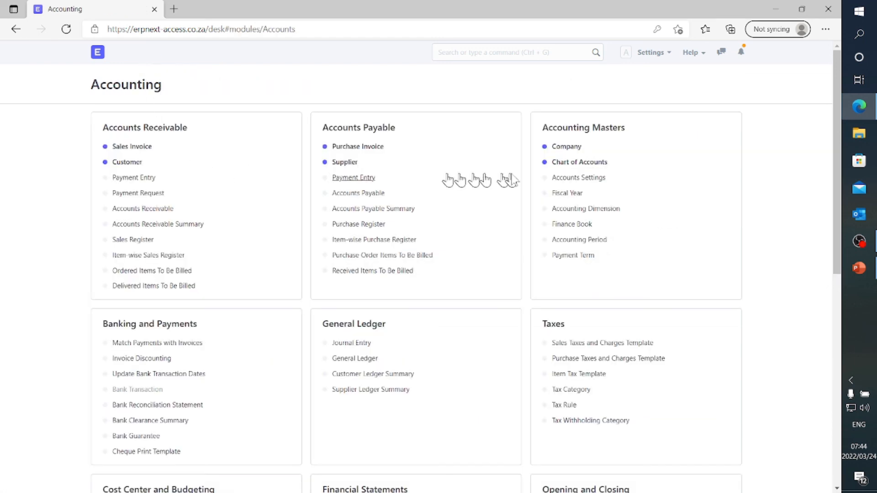
pyautogui.click(569, 164)
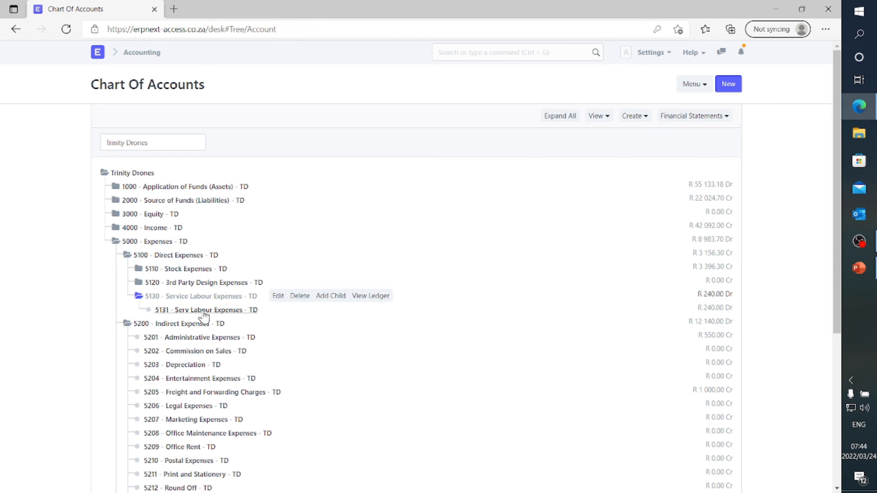
pyautogui.click(141, 53)
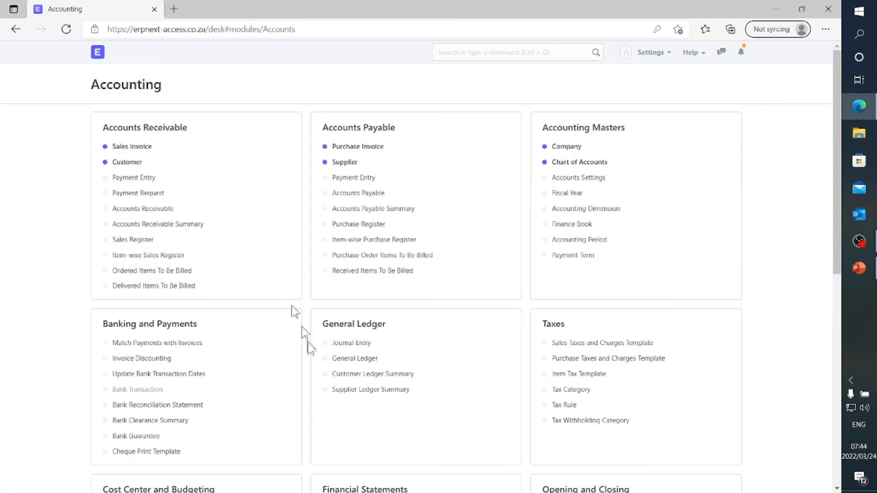
pyautogui.click(358, 349)
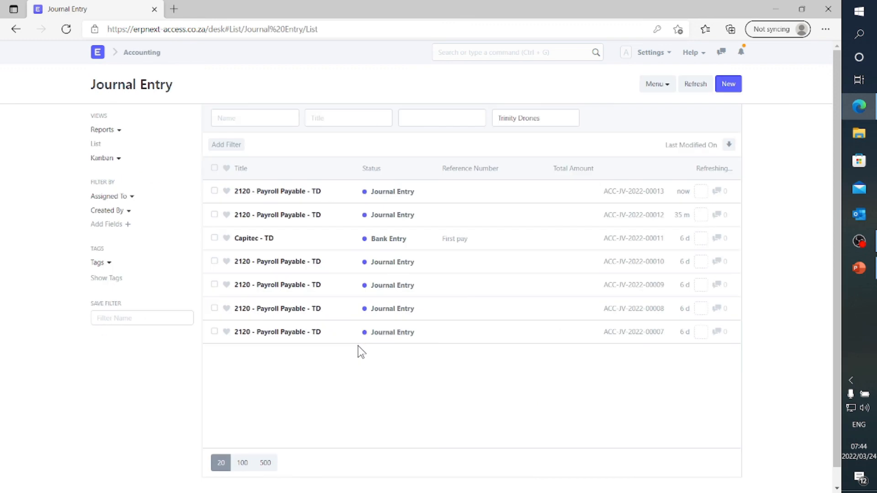
pyautogui.click(293, 193)
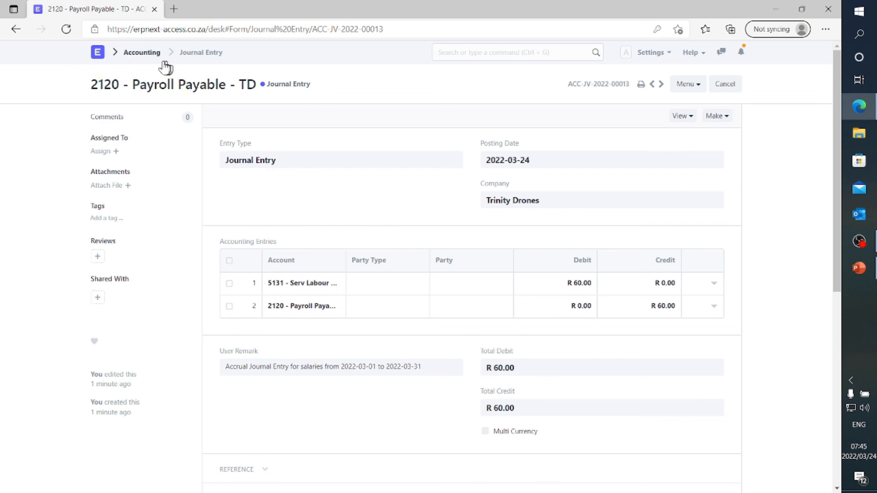
# - View the ledger of account 5131 - Serv Labour Expenses - TD from the Chart of Accounts
pyautogui.click(144, 58)
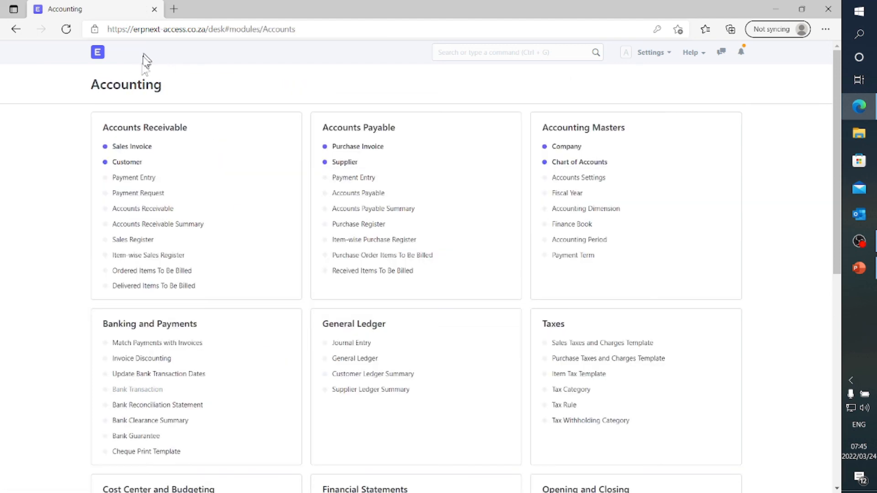
pyautogui.click(590, 164)
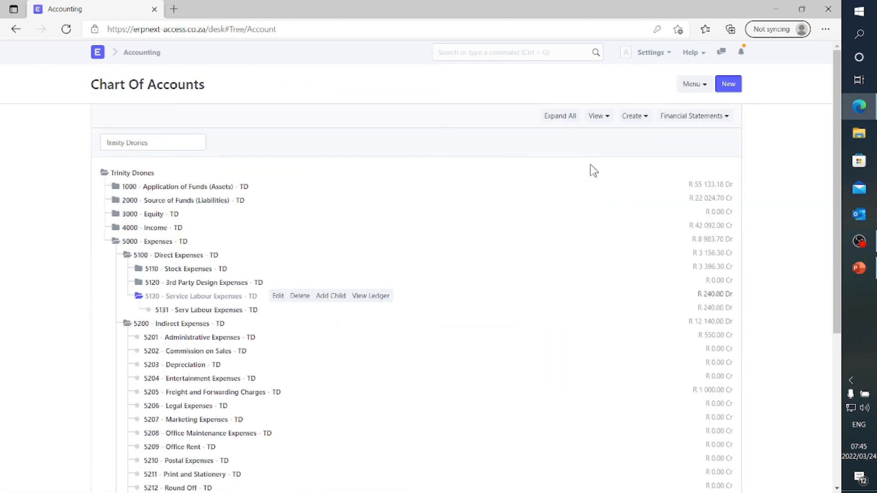
pyautogui.click(226, 310)
pyautogui.click(337, 310)
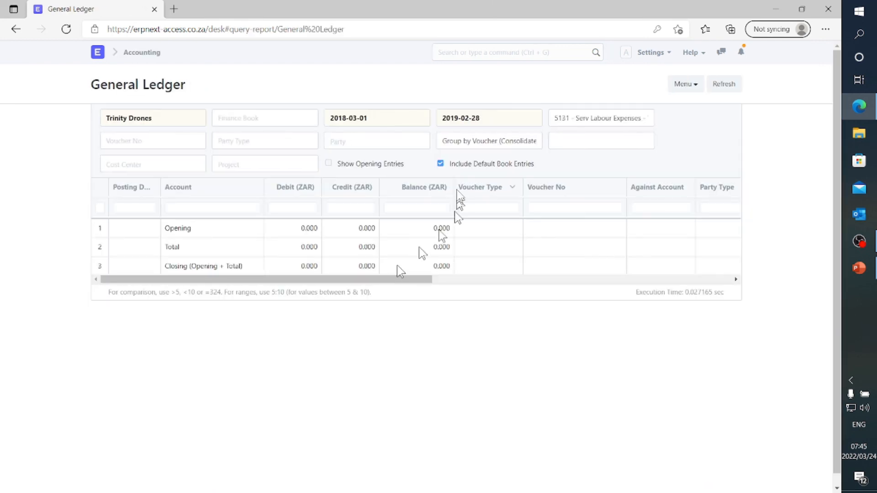
# - Set the General Ledger's To Date to 2022-04-28 to review the labour expense postings, and return to the home page
pyautogui.click(456, 118)
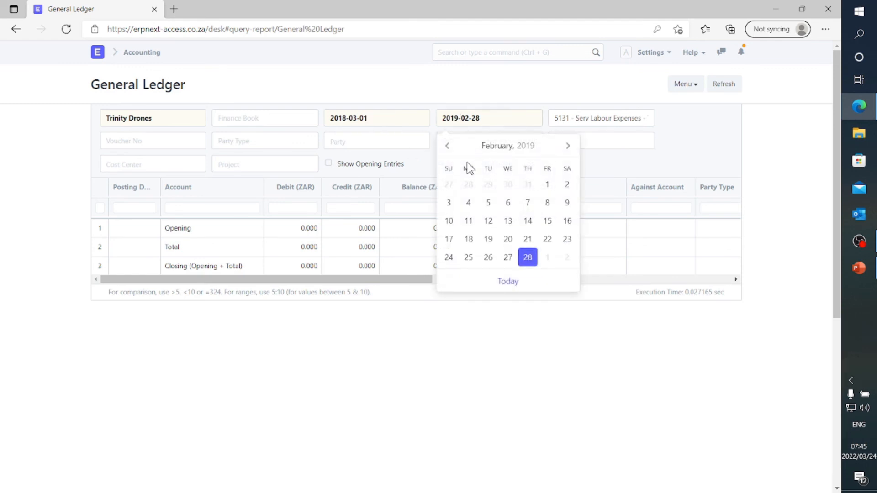
pyautogui.press('Delete')
pyautogui.press('BackSpace')
pyautogui.write('22')
pyautogui.click(468, 118)
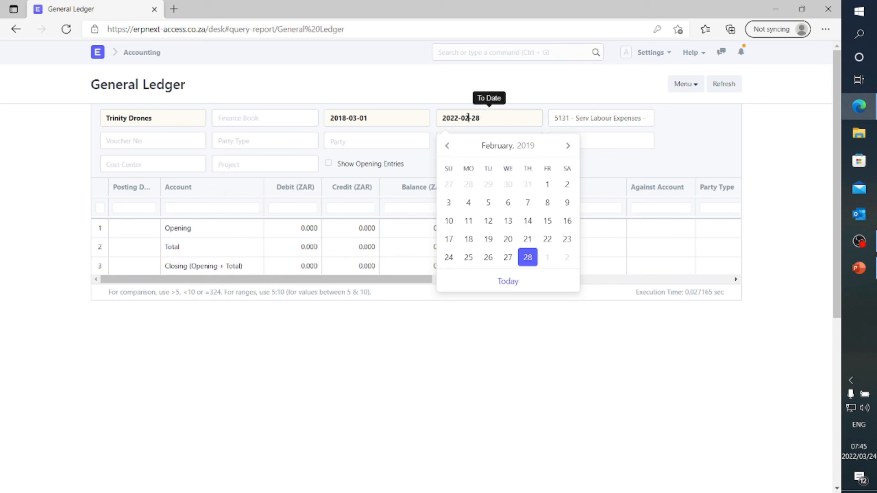
pyautogui.press('BackSpace')
pyautogui.write('4')
pyautogui.click(497, 91)
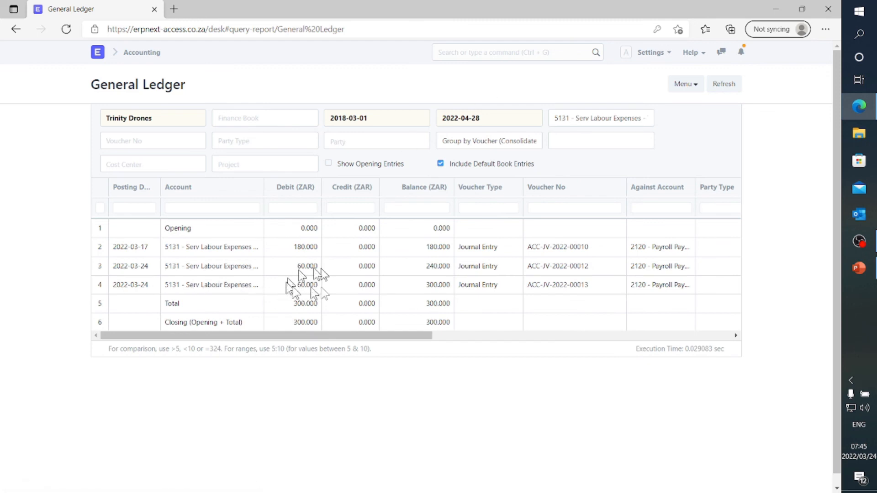
pyautogui.click(98, 53)
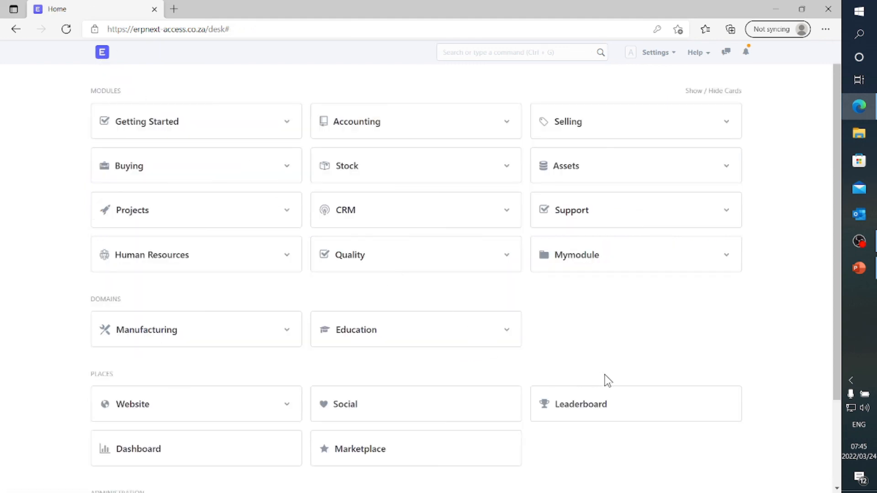